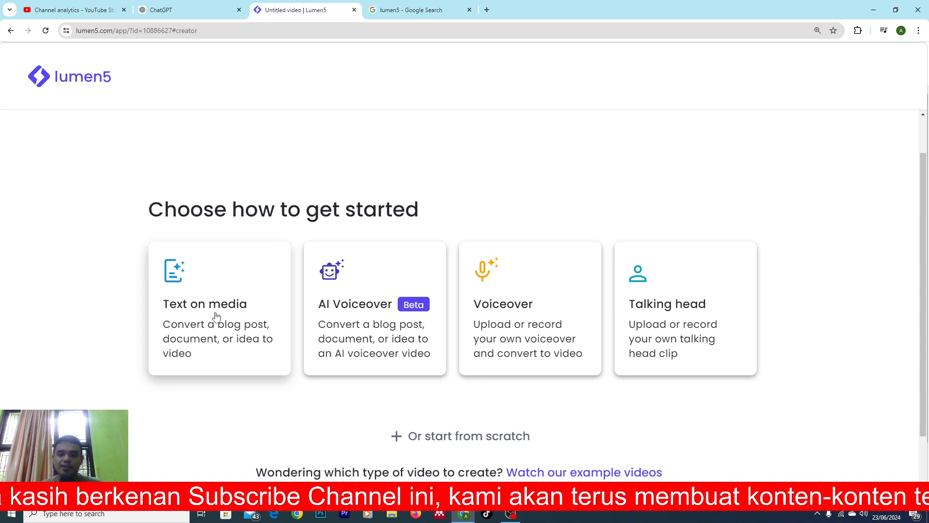
Start a new video with the Text on media option.
key(ctrl+plus)
key(ctrl+plus)
key(ctrl+plus)
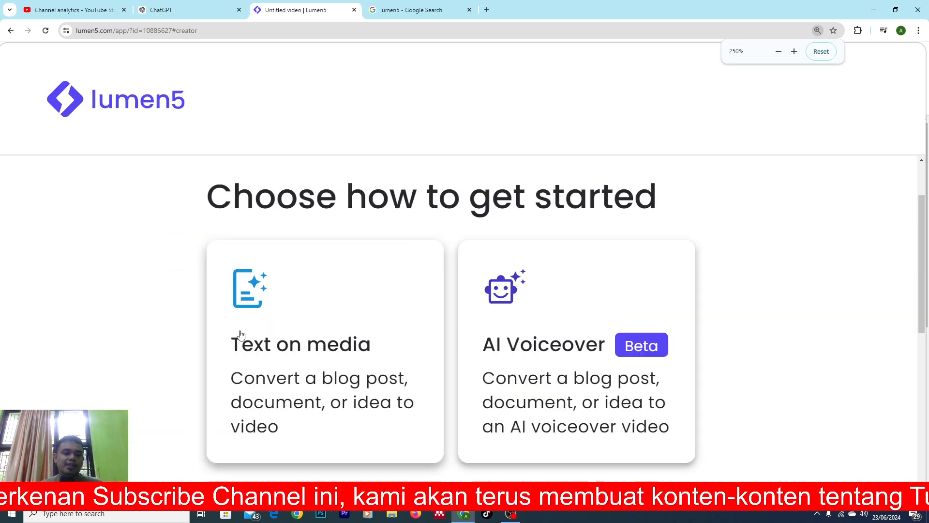
click(314, 345)
key(ctrl+minus)
key(ctrl+minus)
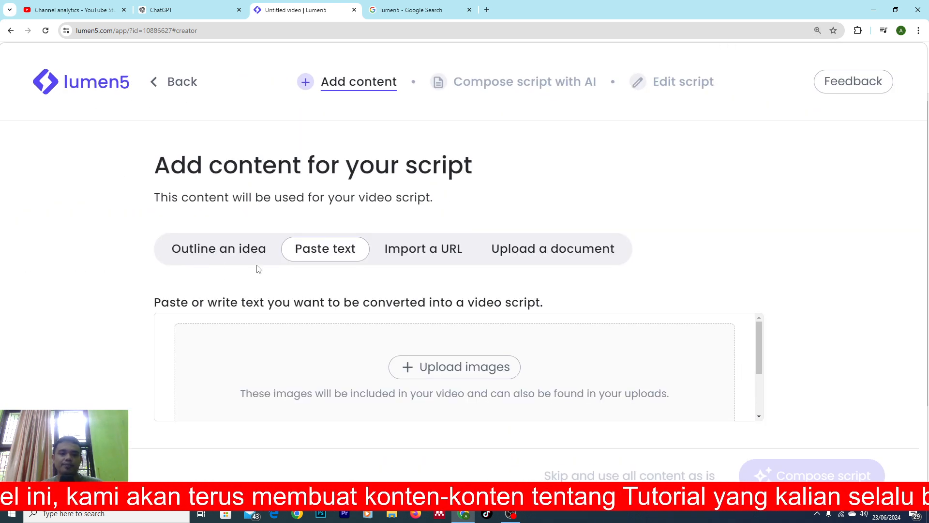
key(ctrl+plus)
key(ctrl+plus)
key(ctrl+plus)
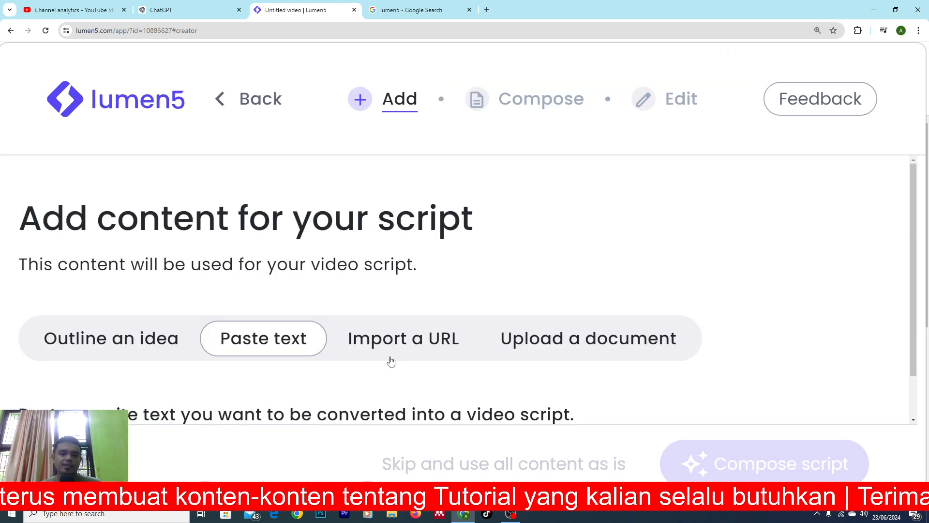
scroll(301, 349, down, 1)
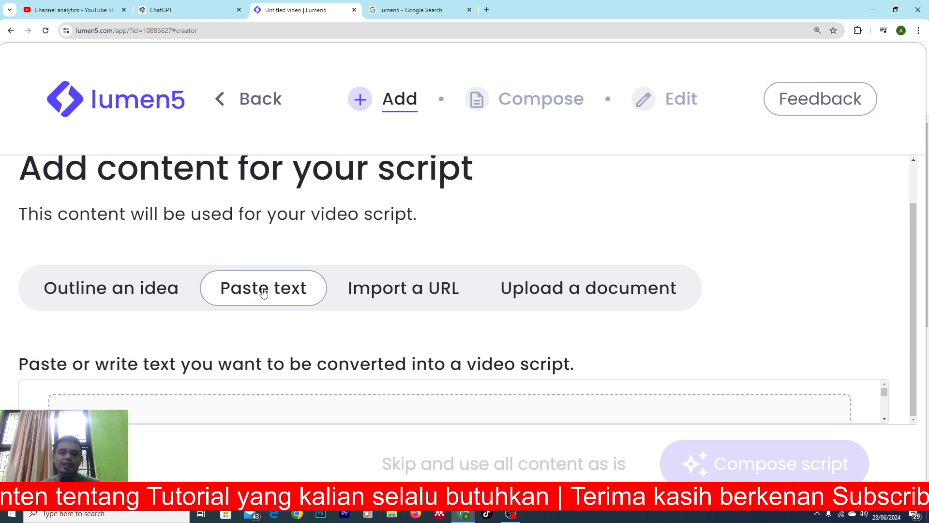
key(ctrl+minus)
key(ctrl+minus)
key(ctrl+minus)
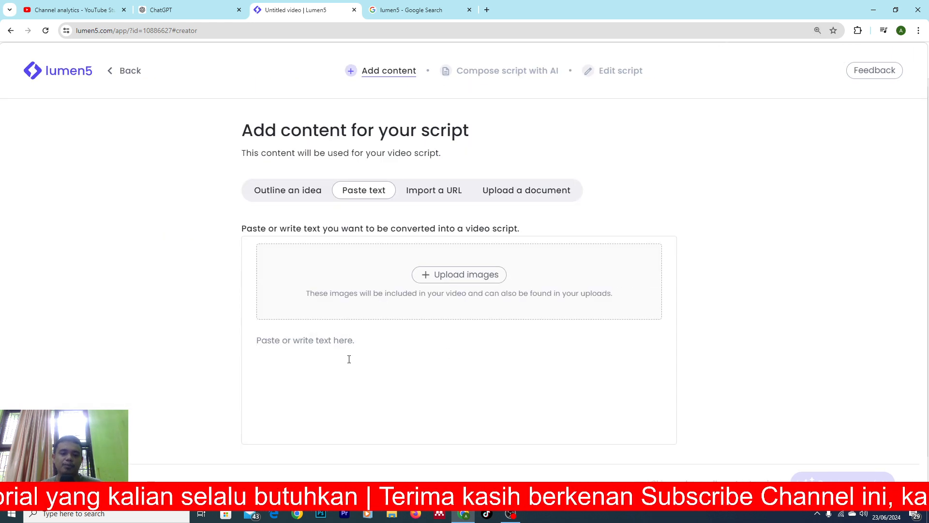
Switch to ChatGPT and begin the prompt "Buatkan skrip video pembelajaran tentang media".
click(151, 7)
key(ctrl+plus)
key(ctrl+plus)
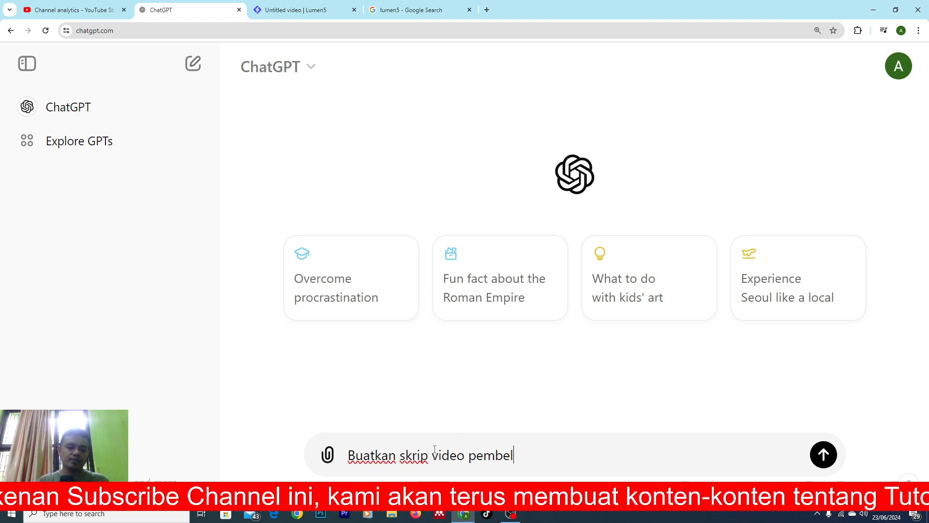
text(jaran tentang media)
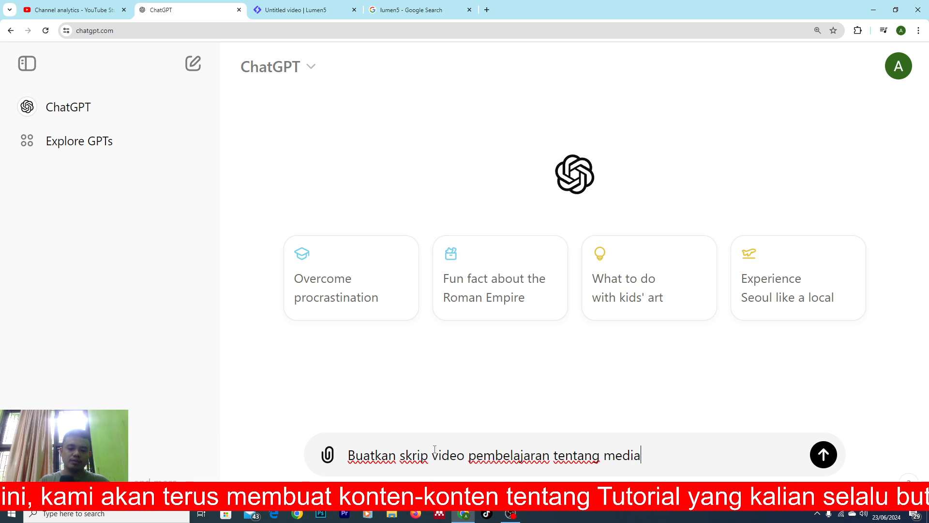
text(, alat)
key(BackSpace)
key(BackSpace)
key(BackSpace)
key(BackSpace)
key(BackSpace)
key(BackSpace)
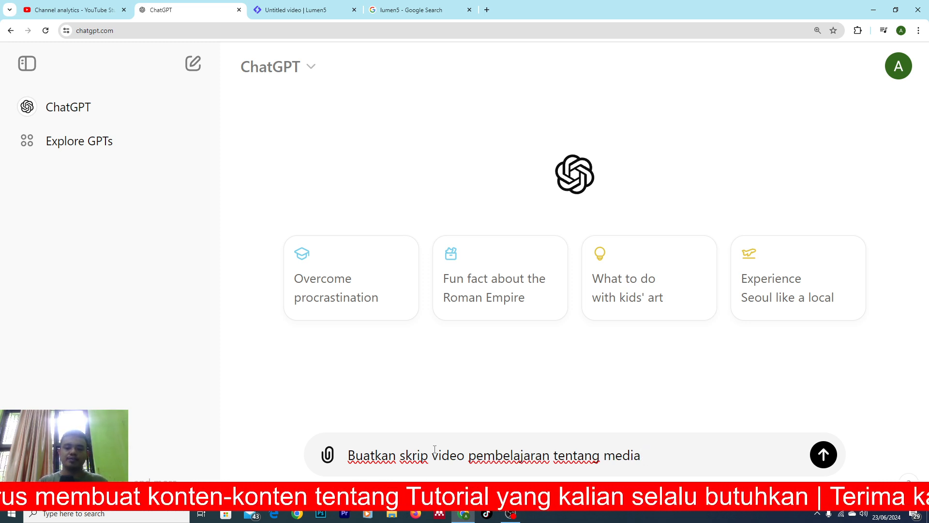
Complete the prompt with the word "pembelajaran" and send it.
text(pembelajara)
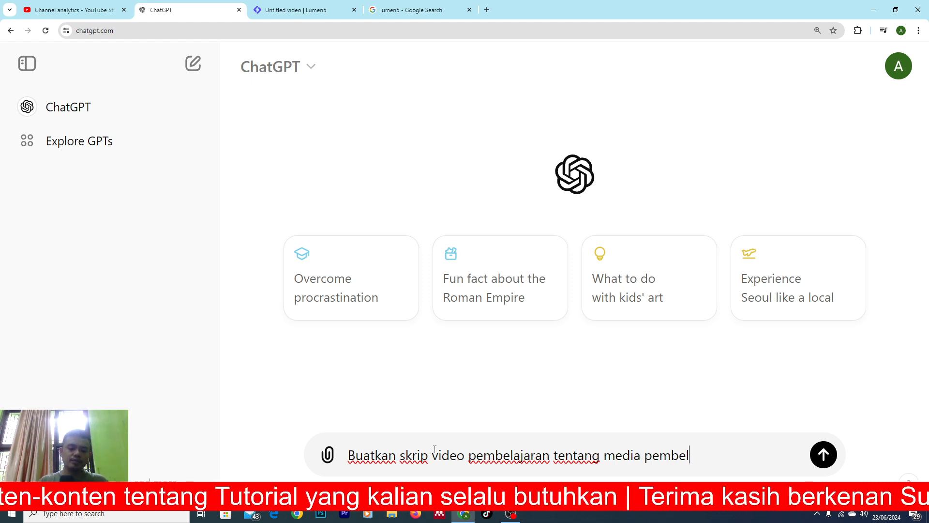
text(n)
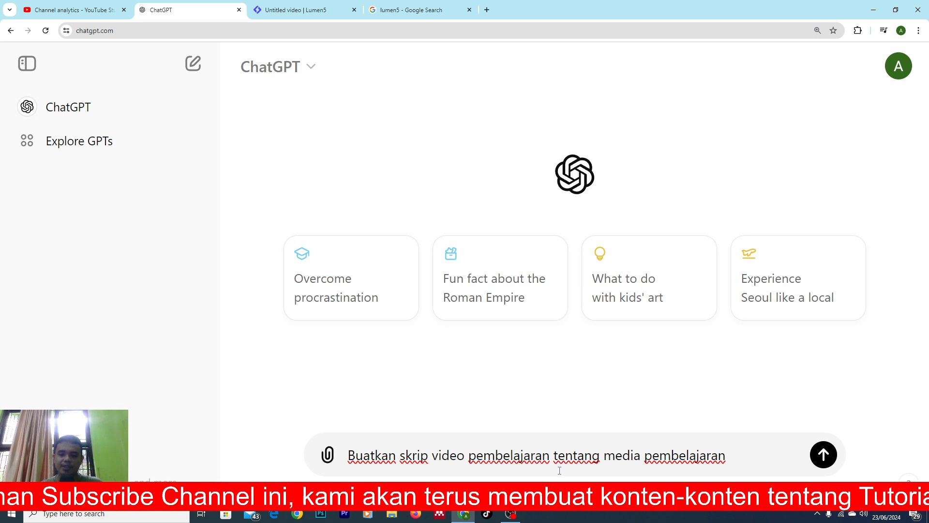
key(Return)
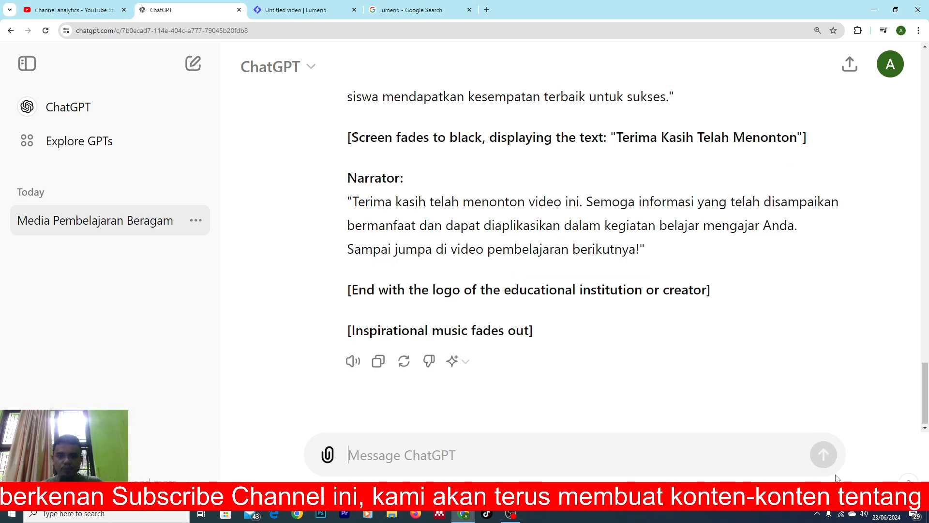
Copy the generated script from the opening narrator label through the closing narration and paste it as the script text in Lumen5.
key(ctrl+minus)
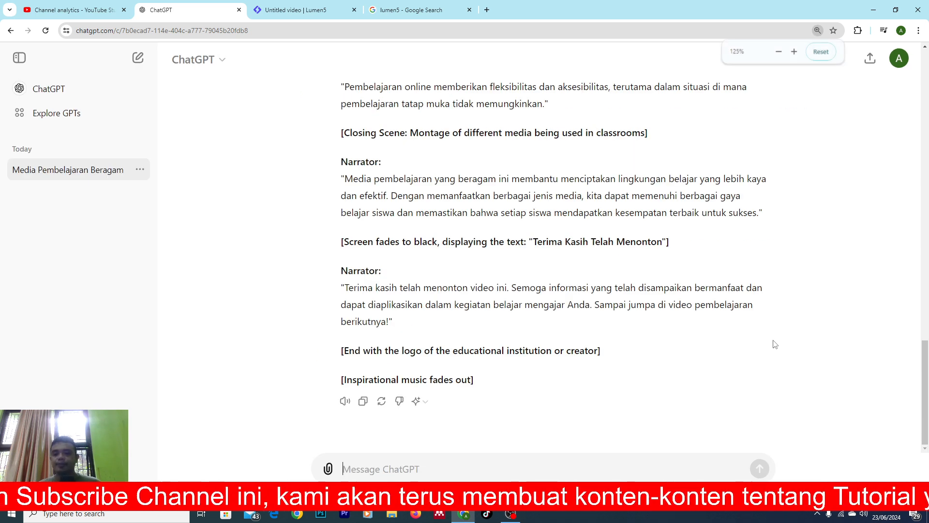
scroll(775, 342, up, 4)
scroll(776, 343, up, 15)
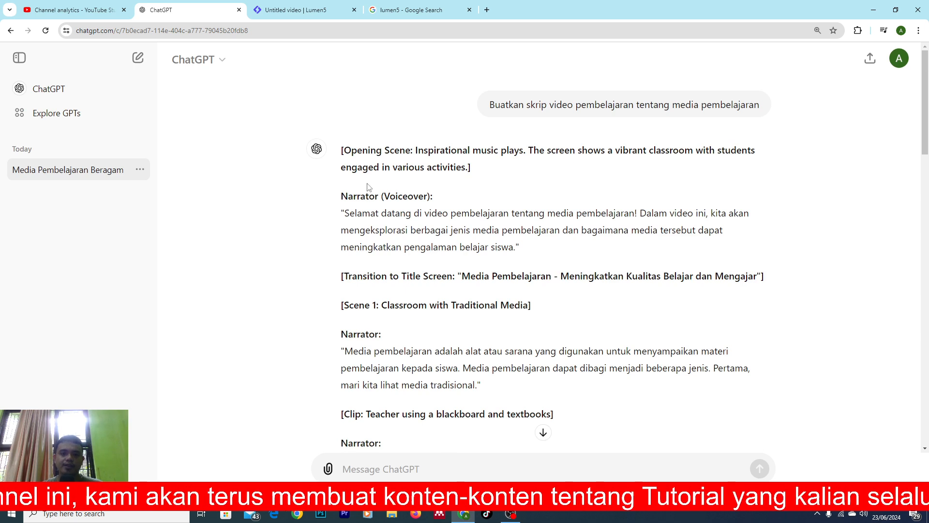
drag(345, 200, 482, 460)
drag(502, 393, 494, 331)
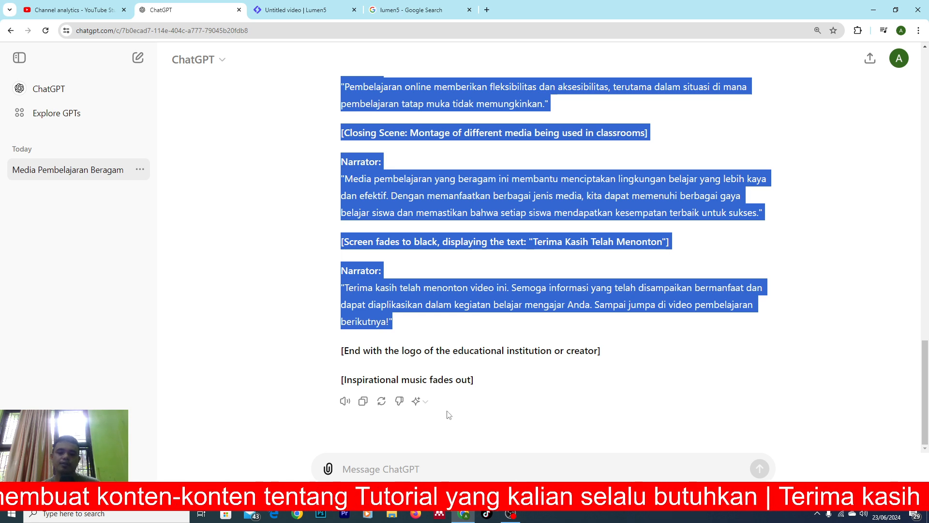
click(323, 11)
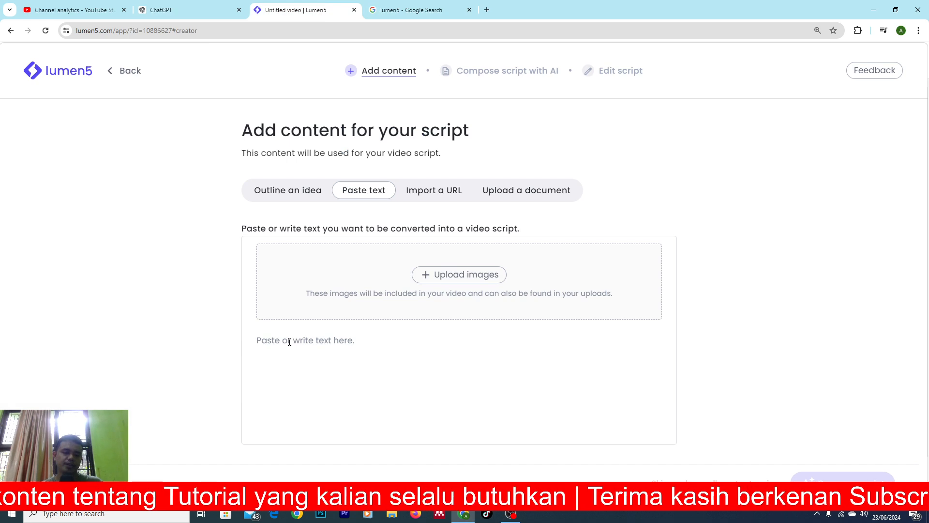
key(ctrl+v)
scroll(342, 346, up, 15)
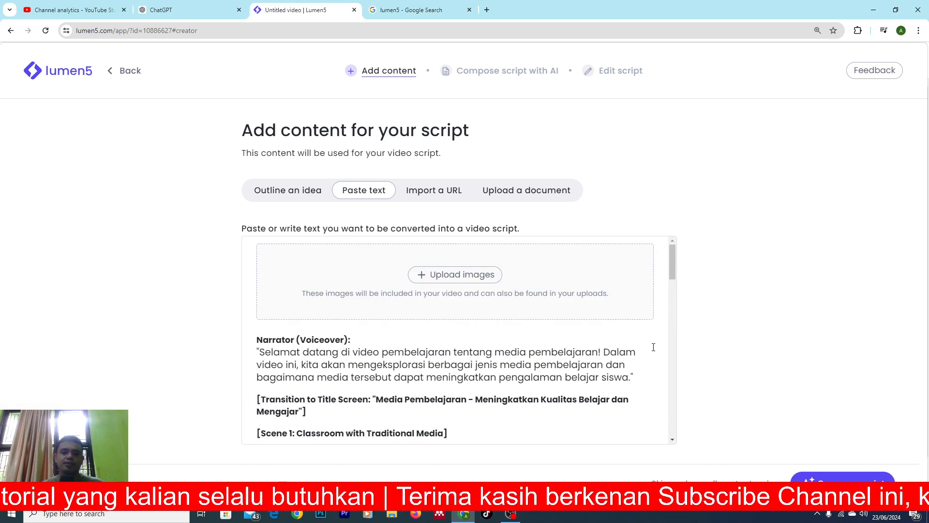
Delete the "Narrator (Voiceover):" label and its empty line above the opening paragraph of the pasted script.
drag(388, 344, 257, 343)
key(BackSpace)
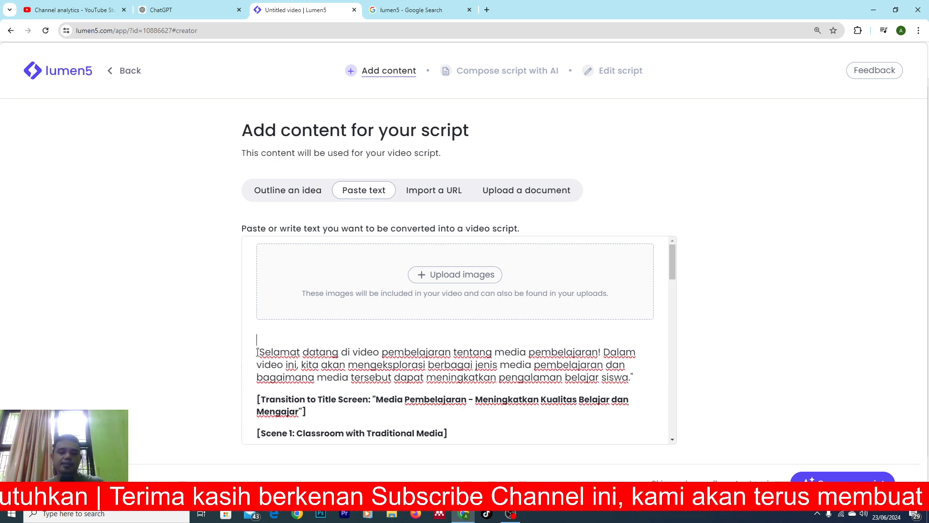
key(BackSpace)
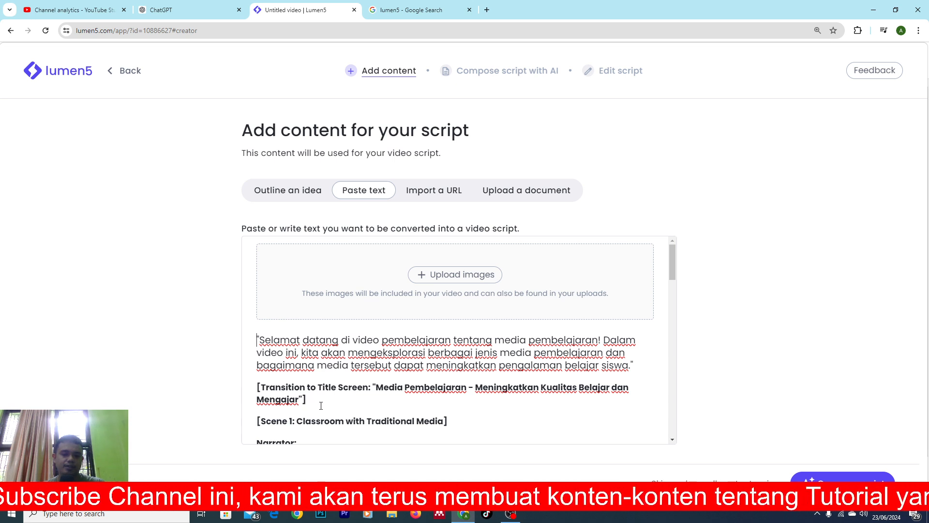
Delete the title screen transition, the Scene 1 heading and the Narrator label above the "Media pembelajaran adalah" paragraph.
drag(321, 405, 292, 403)
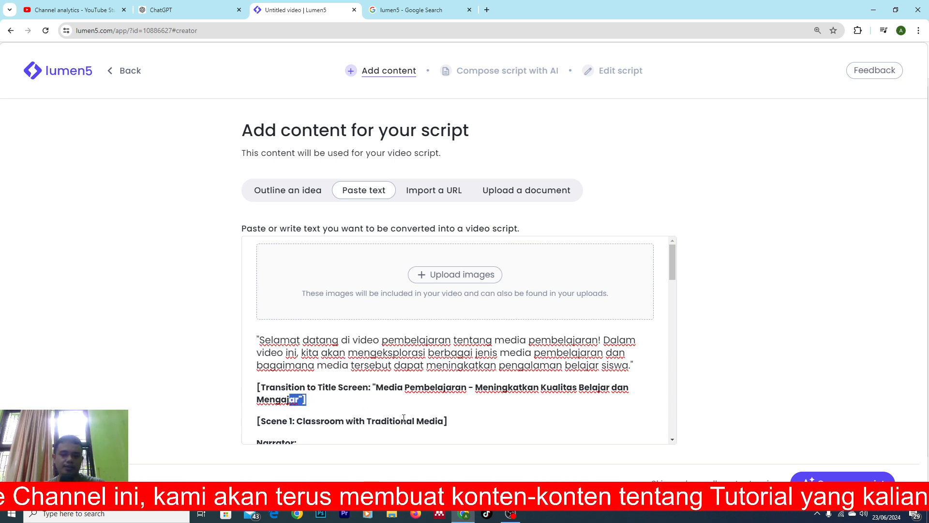
drag(477, 424, 258, 388)
key(BackSpace)
scroll(291, 382, down, 1)
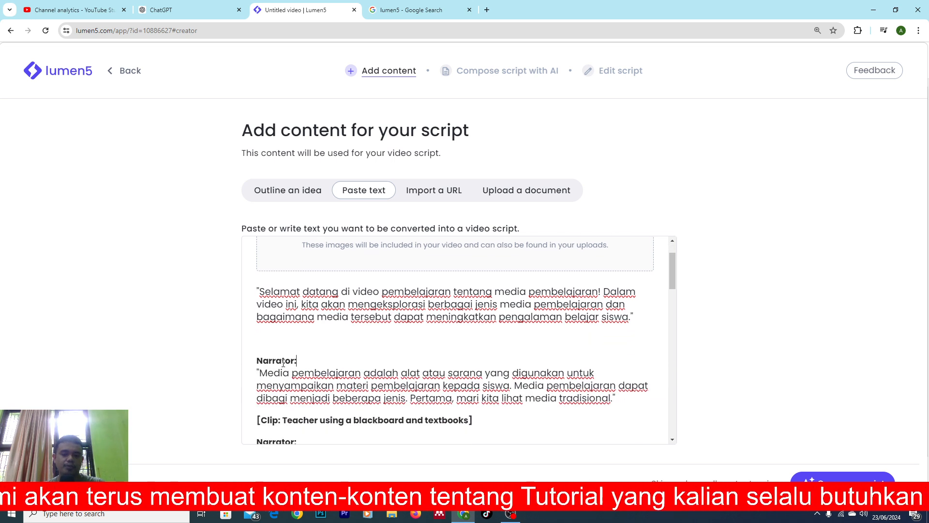
triple_click(283, 363)
key(BackSpace)
key(BackSpace)
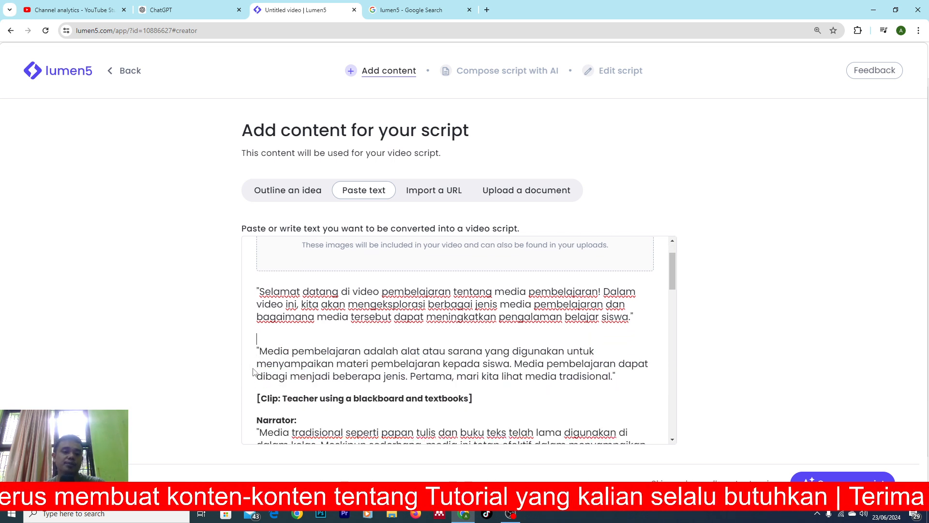
Delete the blackboard clip note and its Narrator label, leaving a blank line before the "Media tradisional" paragraph.
drag(480, 404, 254, 401)
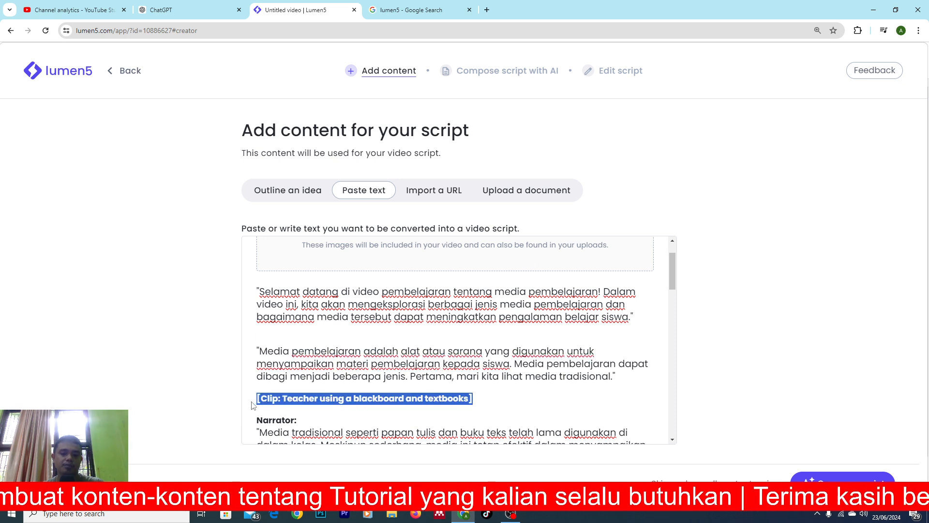
key(BackSpace)
key(BackSpace)
drag(320, 402, 256, 400)
key(BackSpace)
key(BackSpace)
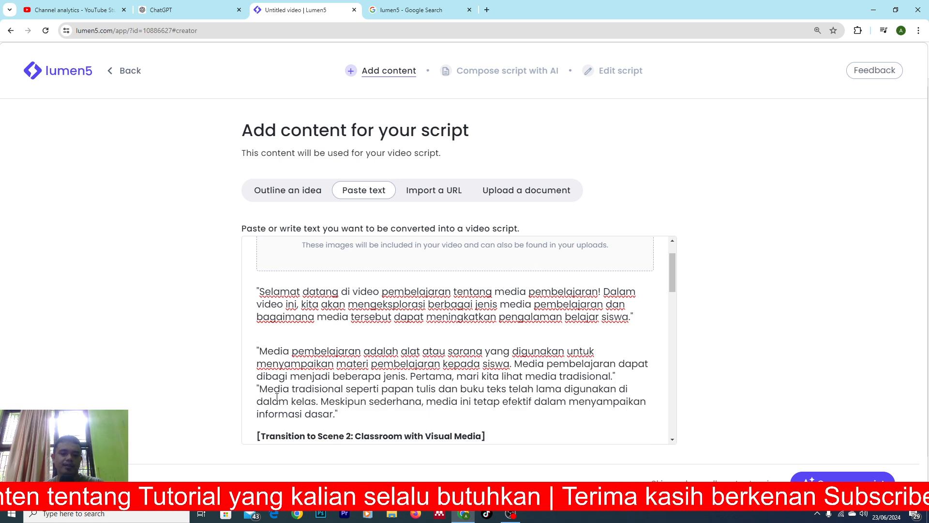
key(Return)
Delete the Scene 2 transition, the projector clip note and the Narrator label following each of them.
scroll(322, 376, down, 3)
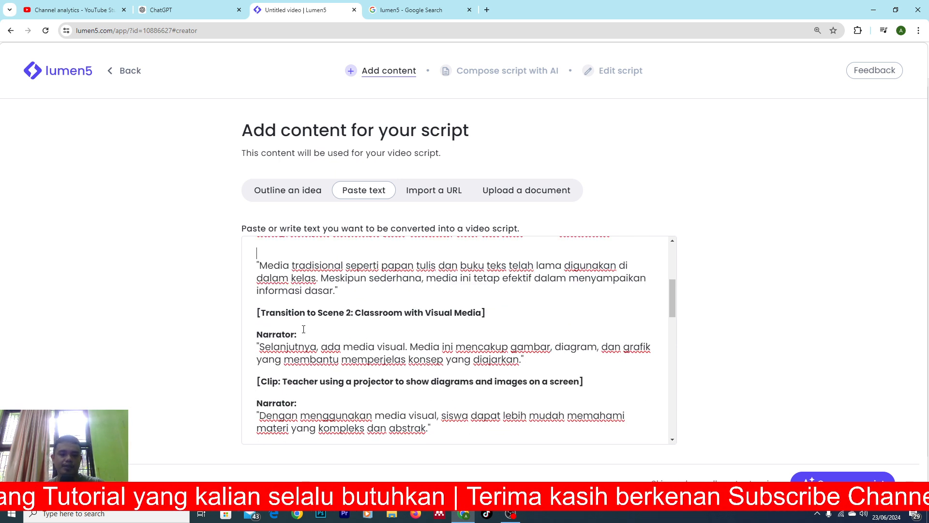
drag(298, 334, 250, 313)
key(BackSpace)
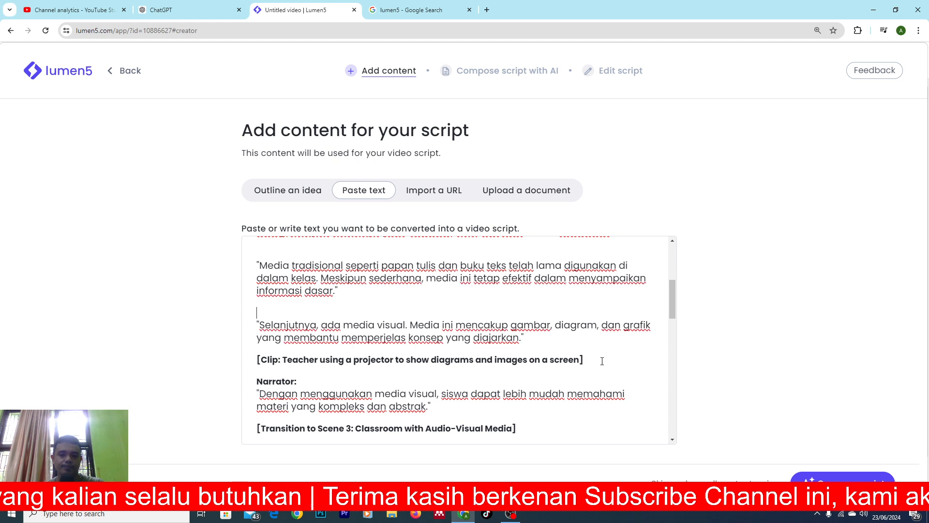
drag(584, 360, 242, 363)
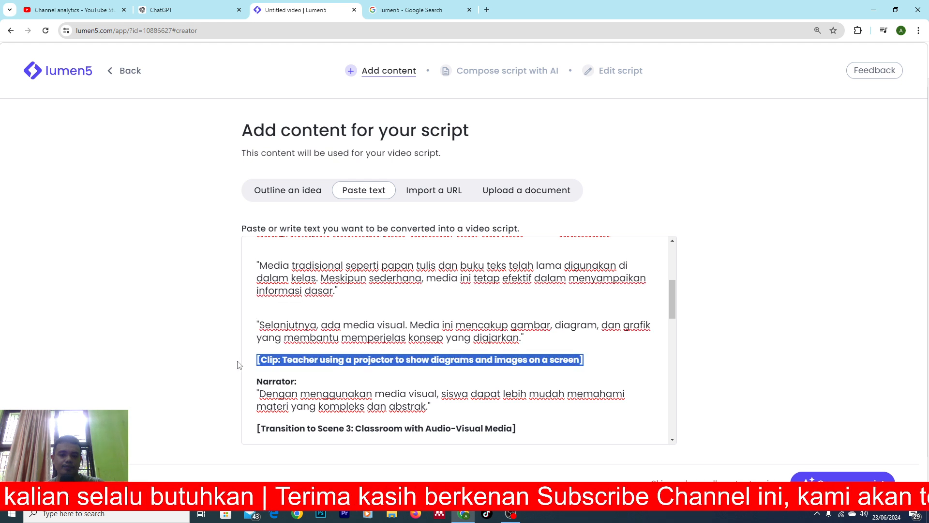
key(BackSpace)
drag(299, 381, 260, 378)
key(BackSpace)
key(BackSpace)
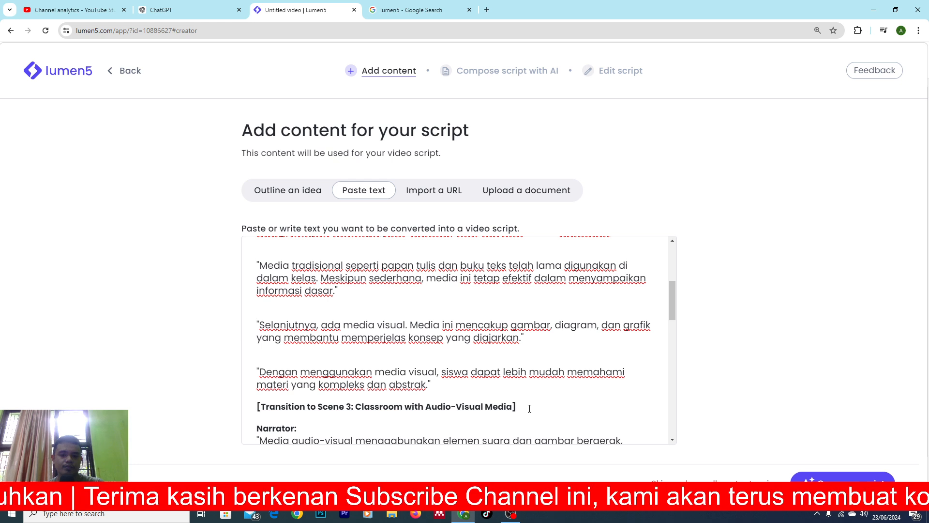
Delete the Scene 3 transition and its Narrator label, and put a line break before the "Media audio-visual" paragraph.
drag(540, 411, 253, 409)
key(BackSpace)
drag(301, 427, 254, 428)
key(BackSpace)
key(BackSpace)
key(BackSpace)
scroll(381, 419, down, 1)
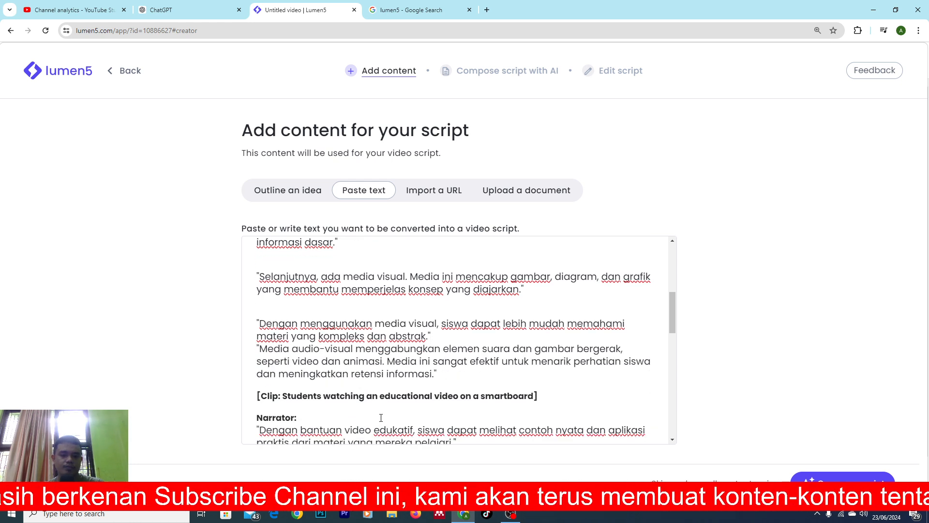
key(Return)
Delete the smartboard clip note and the scene direction above the "Media interaktif" paragraph, together with their Narrator labels.
scroll(381, 417, down, 2)
drag(298, 343, 248, 322)
key(BackSpace)
drag(317, 394, 251, 370)
key(BackSpace)
Delete the tablets and interactive whiteboards clip note, the Scene 5 transition and both of their Narrator labels.
scroll(361, 259, down, 3)
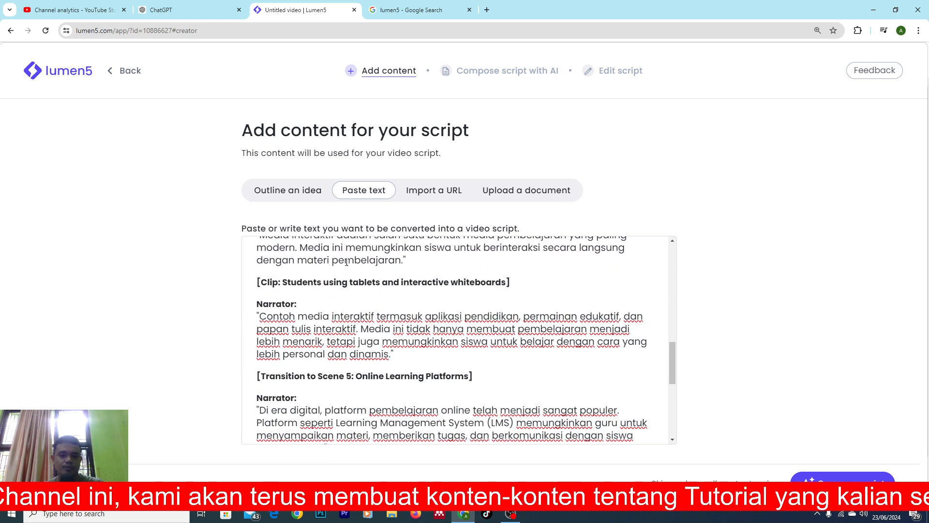
drag(307, 303, 256, 280)
key(BackSpace)
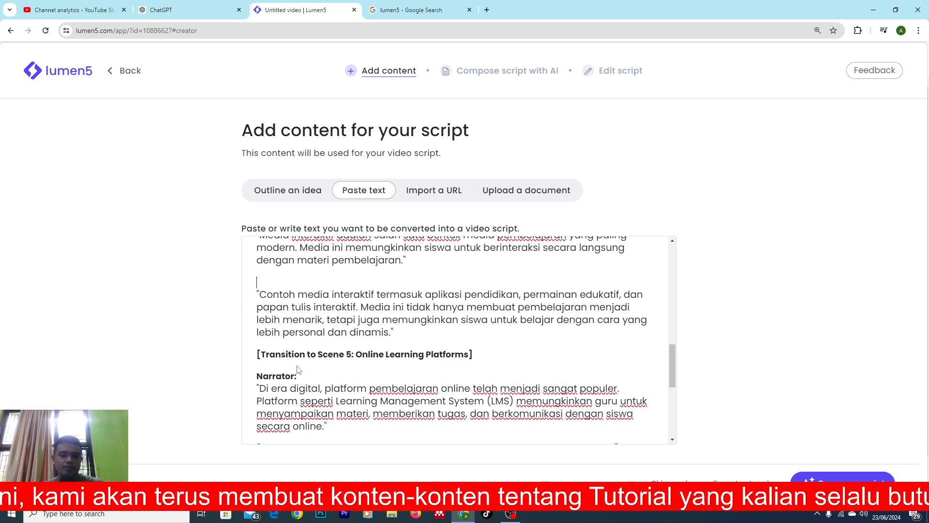
drag(298, 375, 255, 329)
key(BackSpace)
Delete the online class clip note and the closing scene direction, each with its Narrator label.
scroll(304, 353, down, 1)
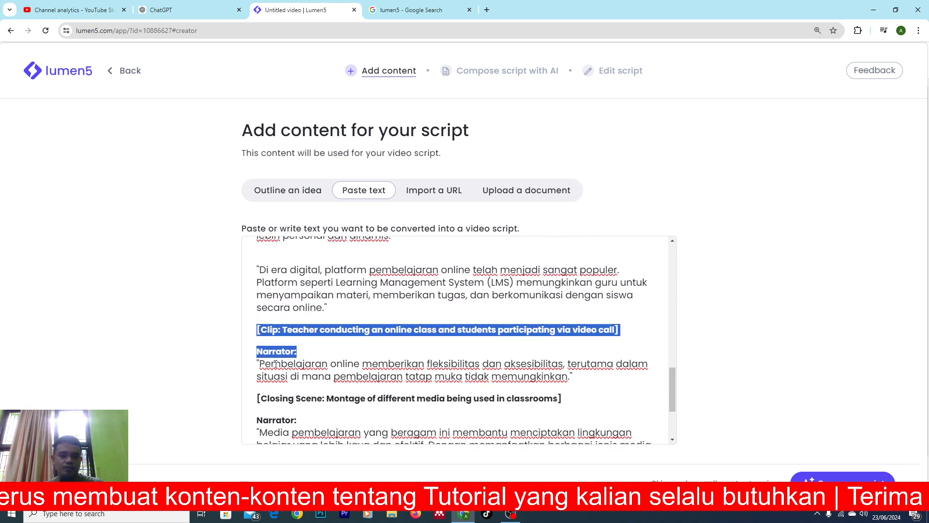
key(BackSpace)
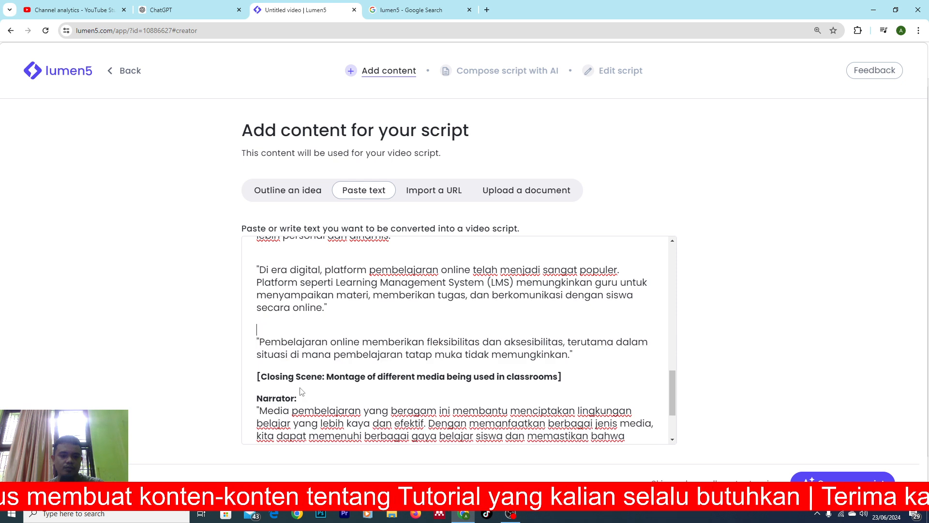
drag(302, 400, 256, 376)
key(BackSpace)
Delete the screen fade direction and Narrator label above the final "Terima kasih" paragraph, and look back over the cleaned script.
scroll(318, 381, down, 2)
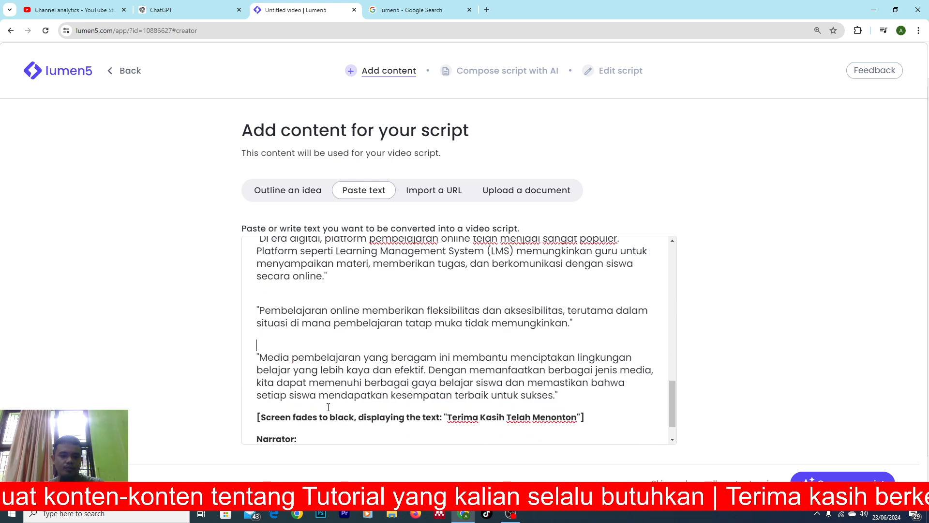
drag(308, 401, 256, 376)
key(BackSpace)
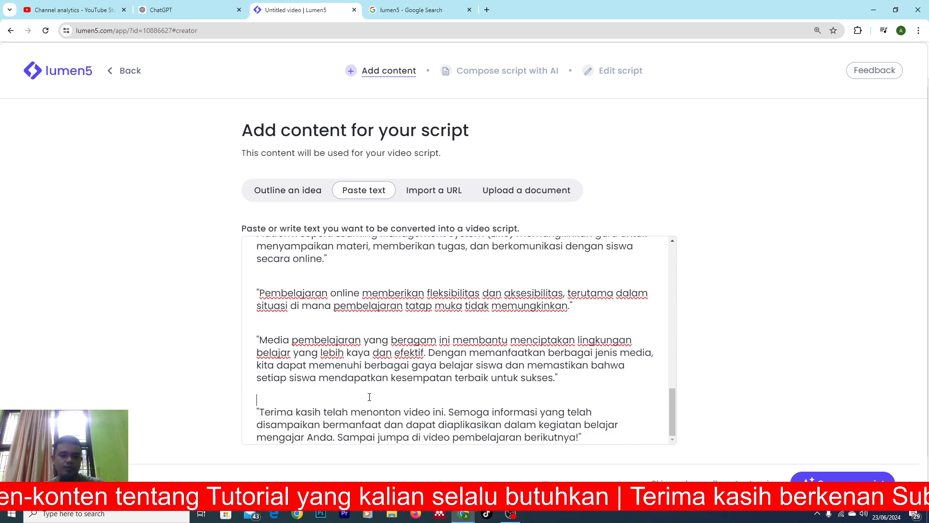
scroll(493, 394, up, 4)
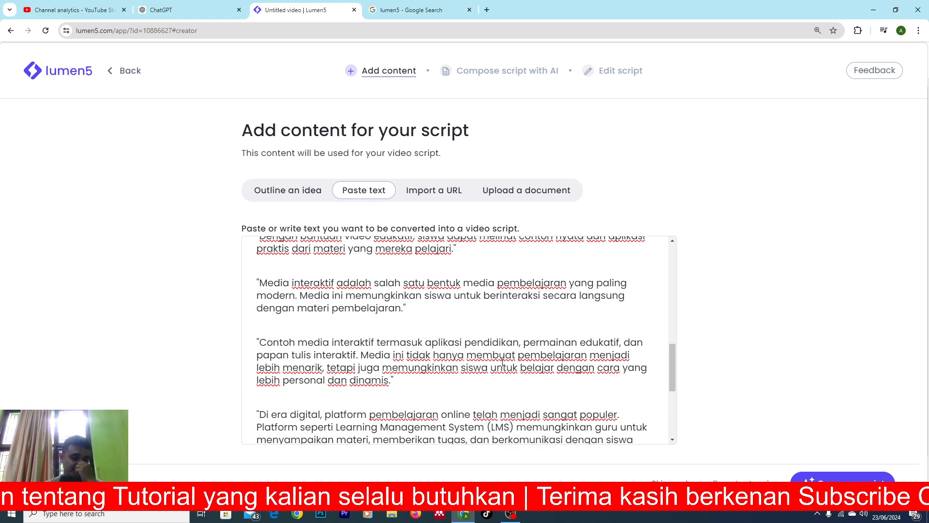
Look over the cleaned script to its end, and skip AI composing to use all content as is.
scroll(591, 334, down, 4)
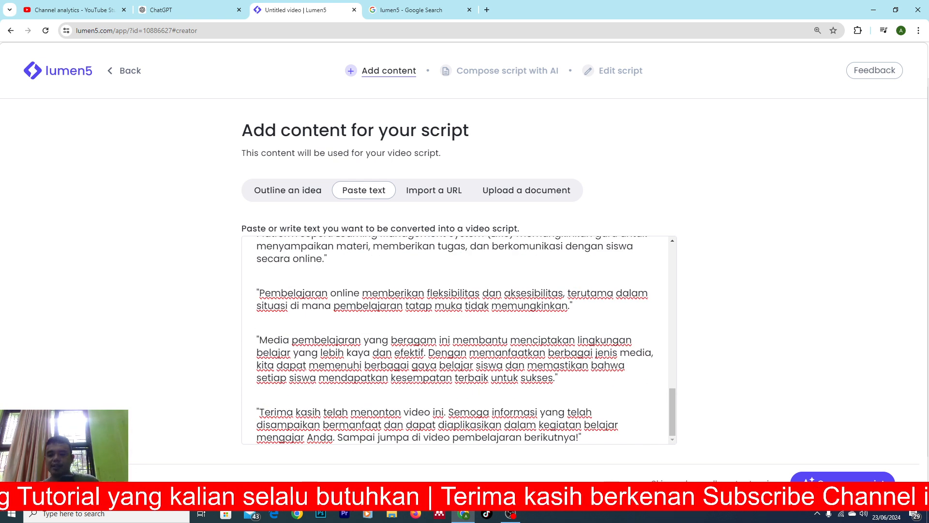
scroll(431, 471, up, 6)
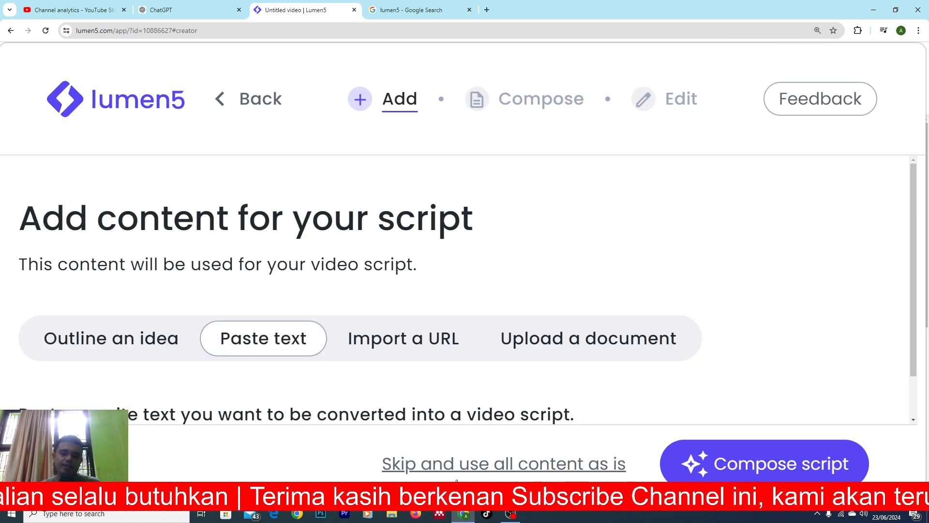
scroll(502, 442, down, 2)
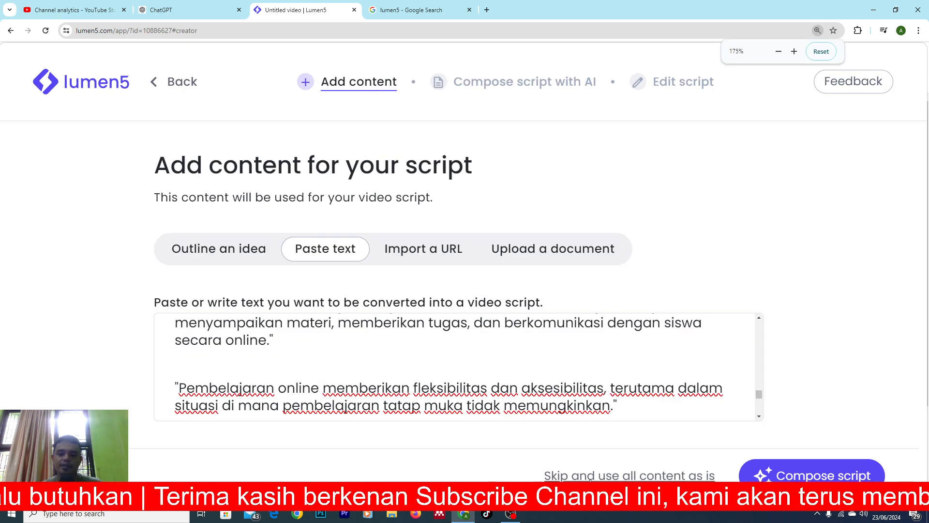
click(561, 476)
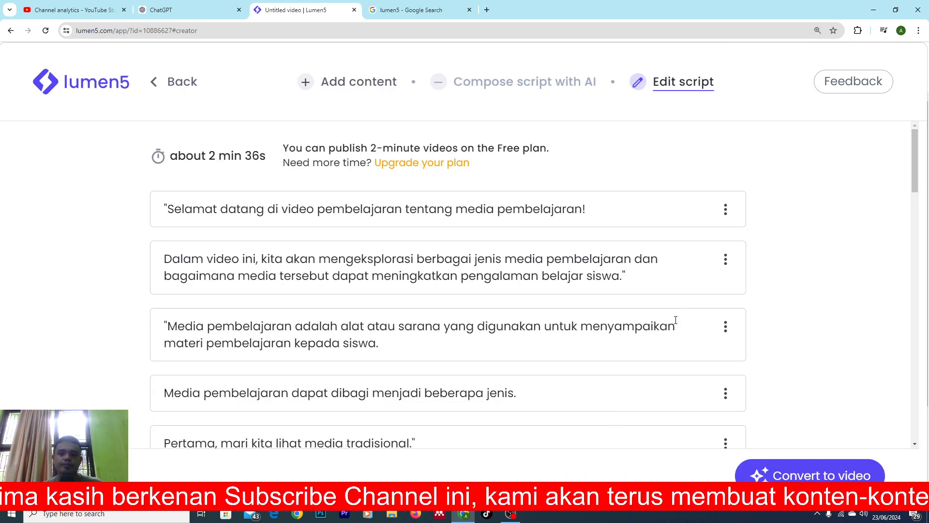
Look through the split script lines down to "Sampai jumpa di video pembelajaran berikutnya!" and convert the script to a video.
key(ctrl+minus)
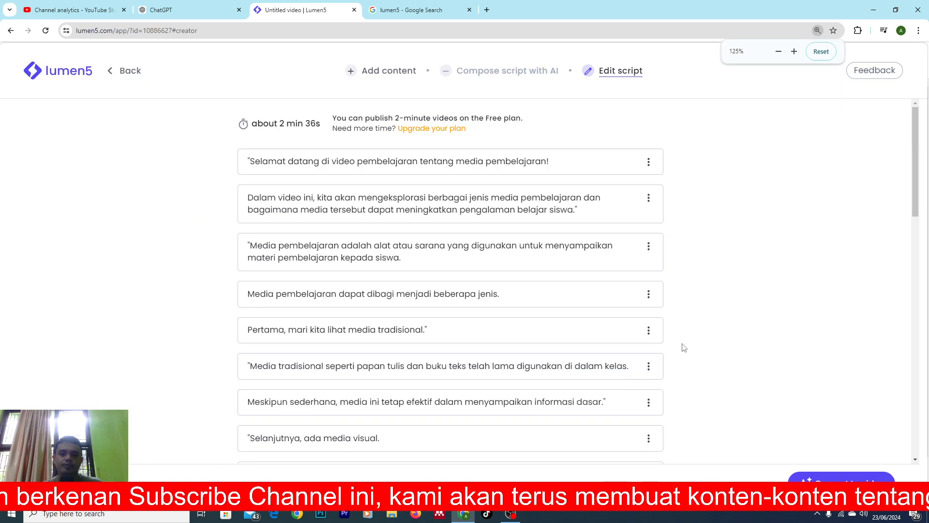
scroll(684, 348, down, 15)
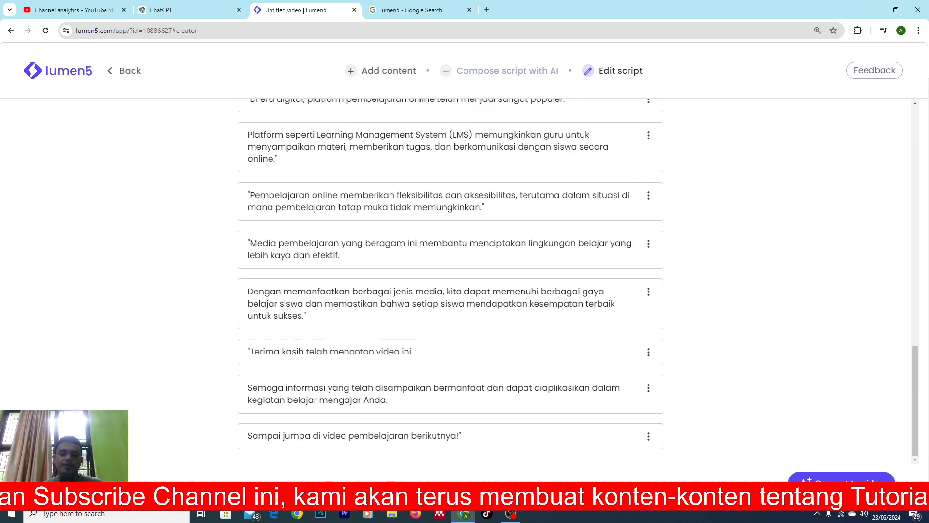
click(508, 516)
click(775, 405)
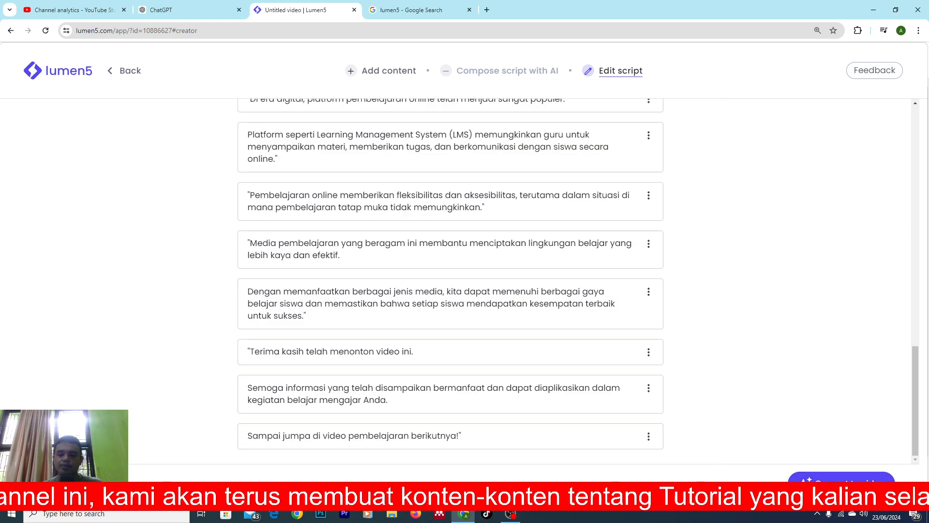
key(ctrl+plus)
key(ctrl+plus)
key(ctrl+plus)
key(ctrl+plus)
key(ctrl+plus)
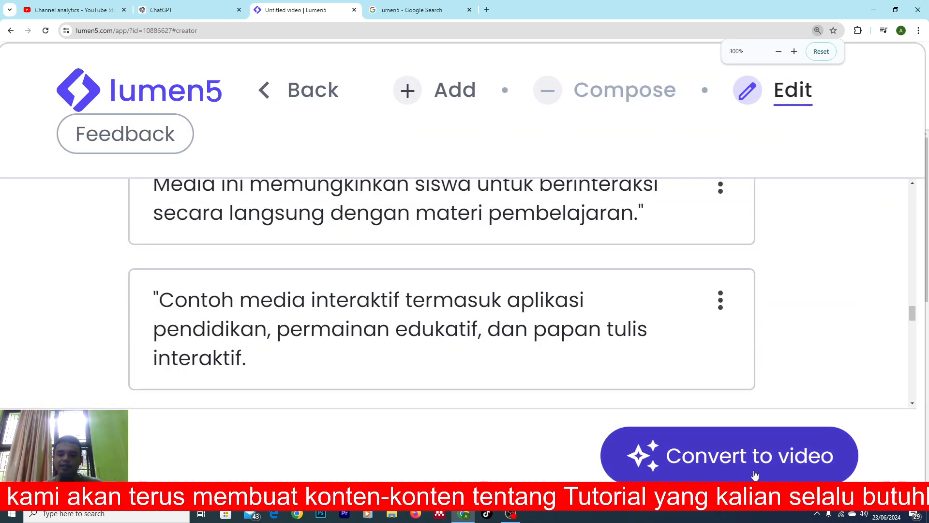
key(ctrl+minus)
key(ctrl+minus)
key(ctrl+minus)
key(ctrl+minus)
key(ctrl+minus)
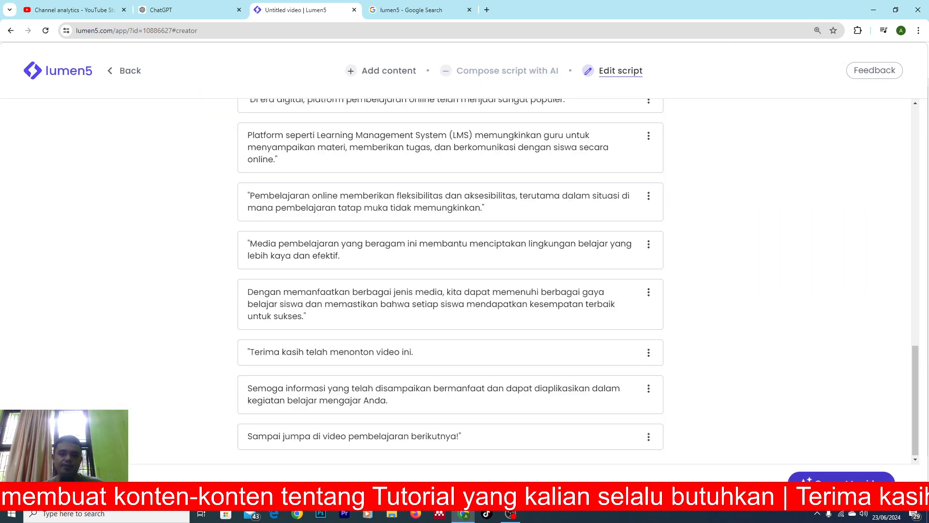
click(842, 484)
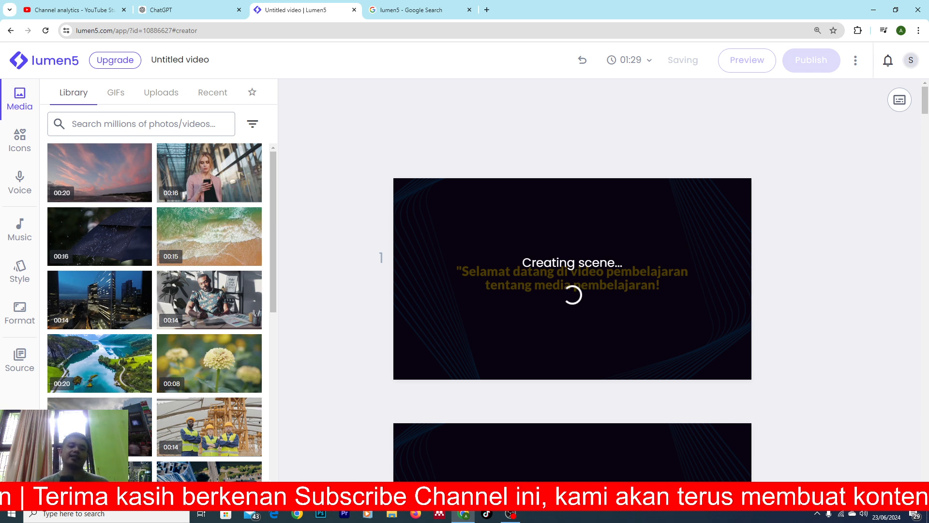
Look through the generated scenes from the "Selamat datang" opening to the closing ones, checking their text and design.
scroll(784, 411, down, 20)
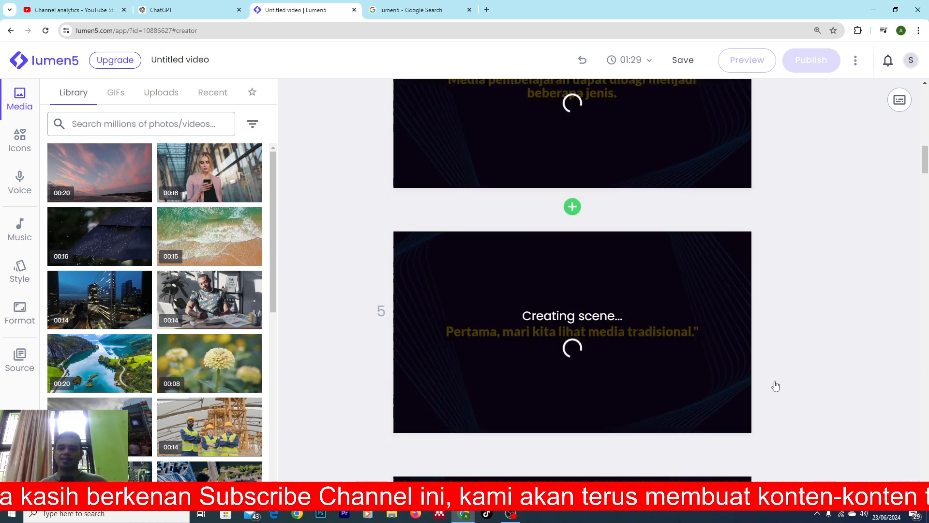
scroll(773, 393, up, 20)
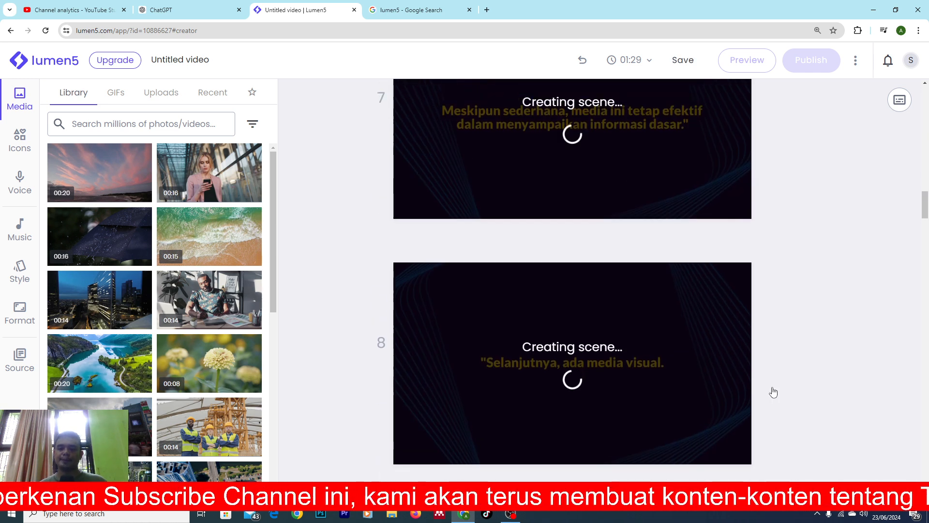
scroll(773, 393, up, 10)
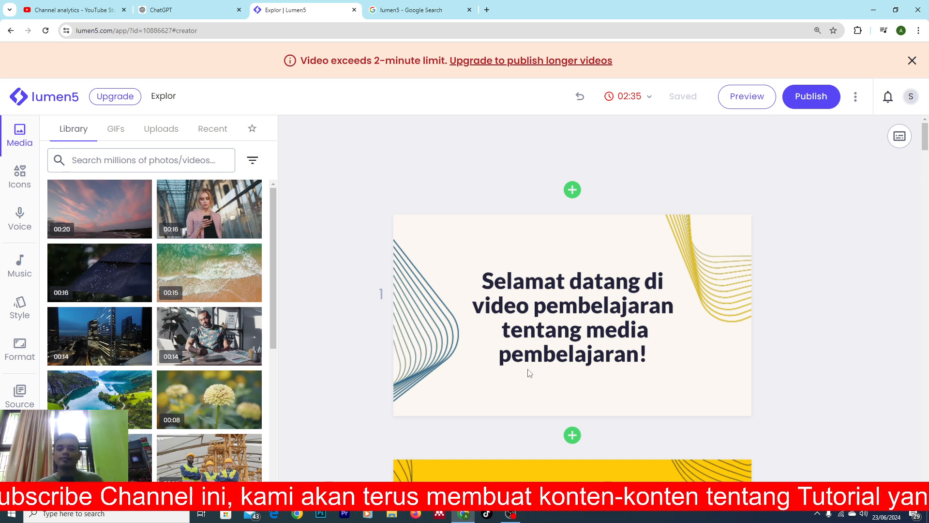
scroll(626, 321, down, 5)
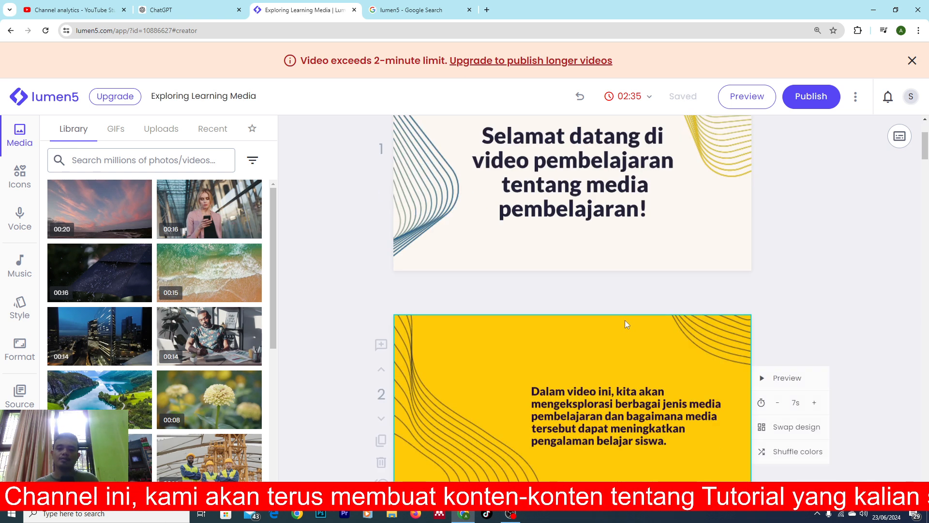
scroll(631, 346, down, 5)
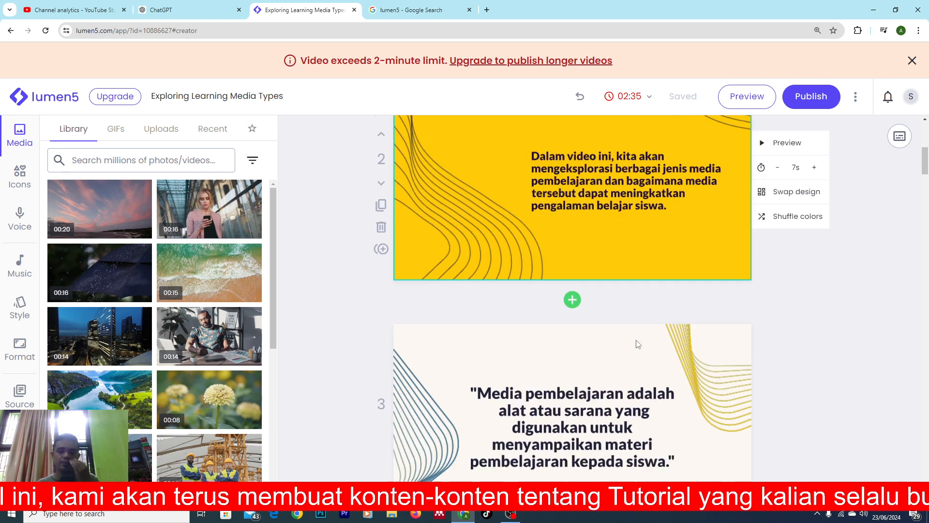
scroll(703, 304, down, 15)
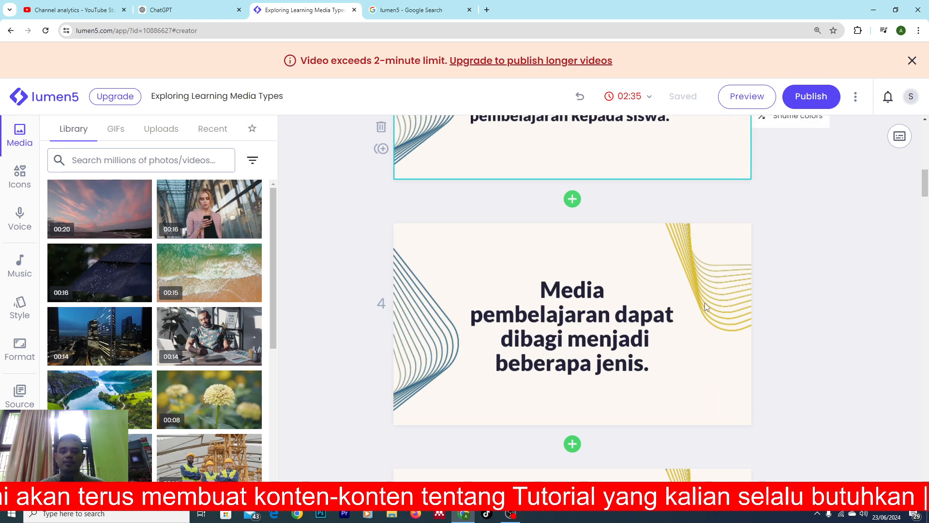
scroll(694, 314, down, 10)
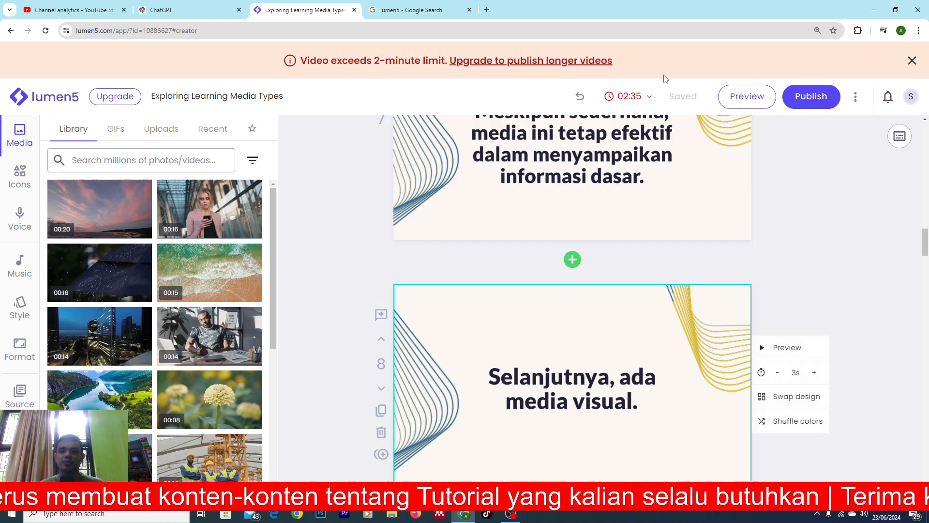
ctrl+scroll(645, 97, up, 5)
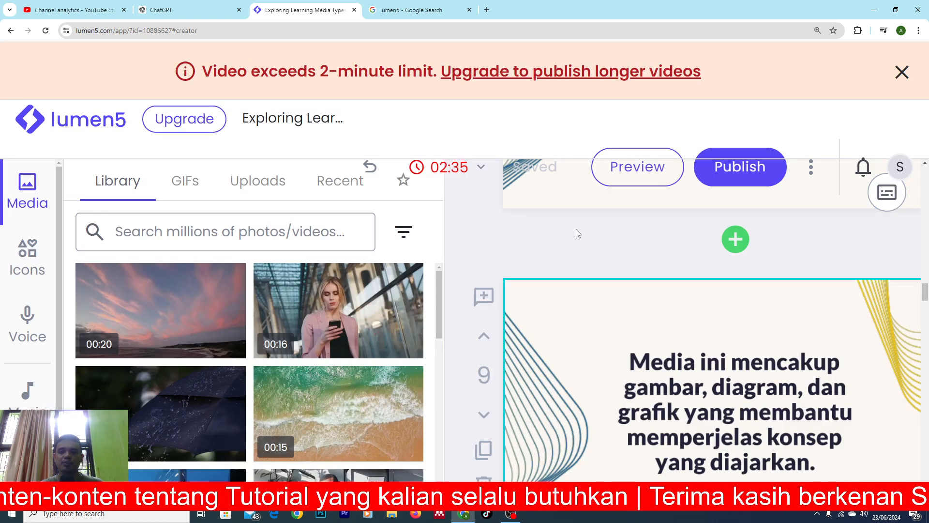
ctrl+scroll(578, 234, down, 4)
scroll(710, 270, down, 18)
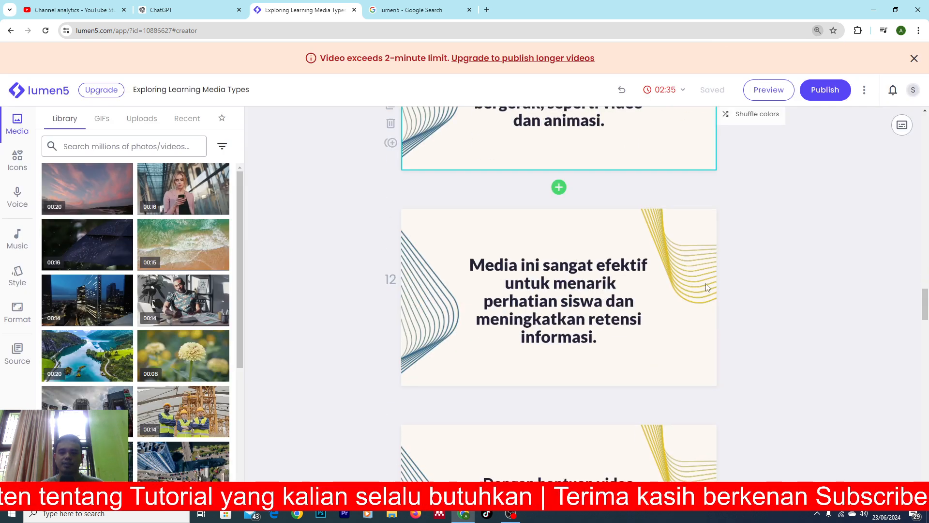
scroll(707, 288, down, 20)
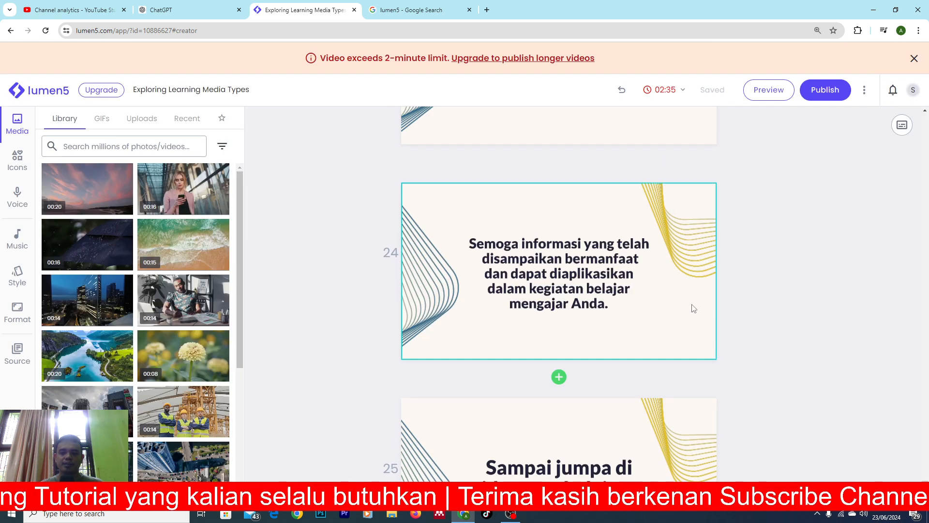
Delete the last seven scenes, from "Sampai jumpa di video pembelajaran berikutnya!" back to the "Platform seperti Learning Management System (LMS)" scene.
scroll(693, 308, down, 4)
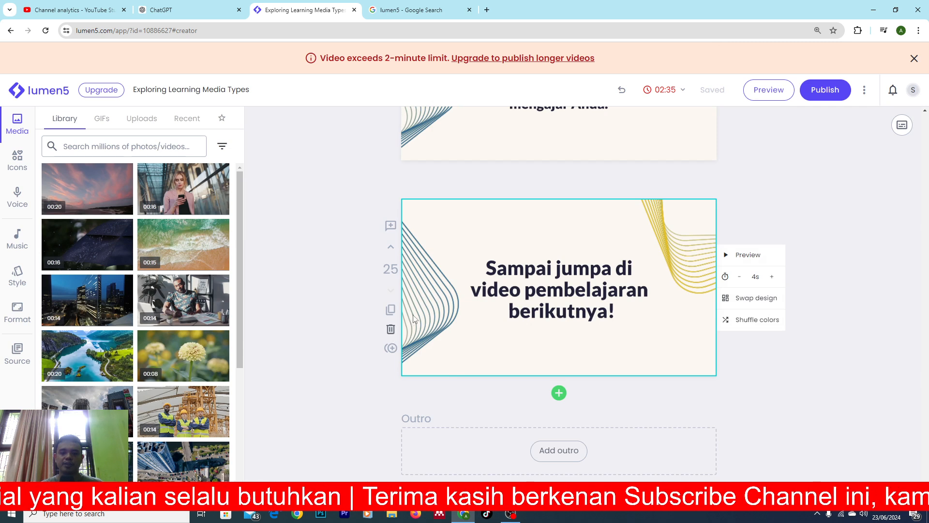
click(391, 329)
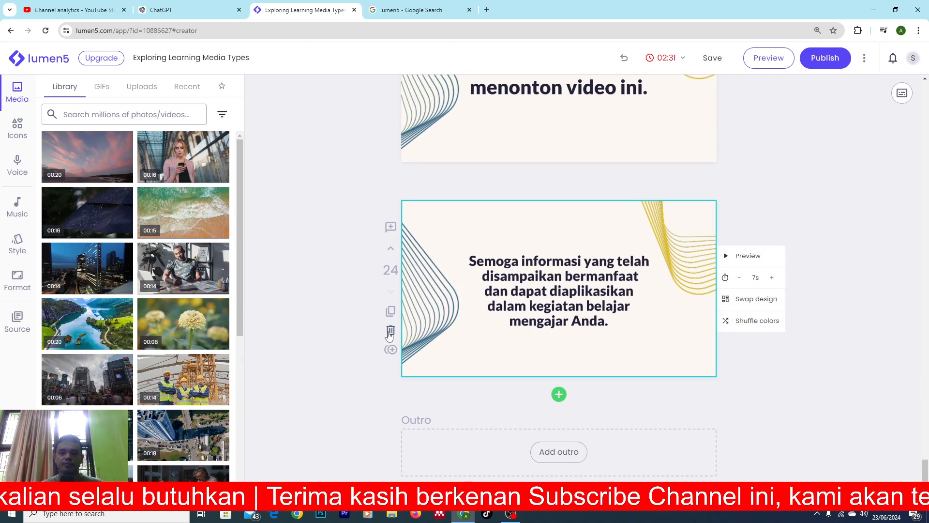
click(391, 330)
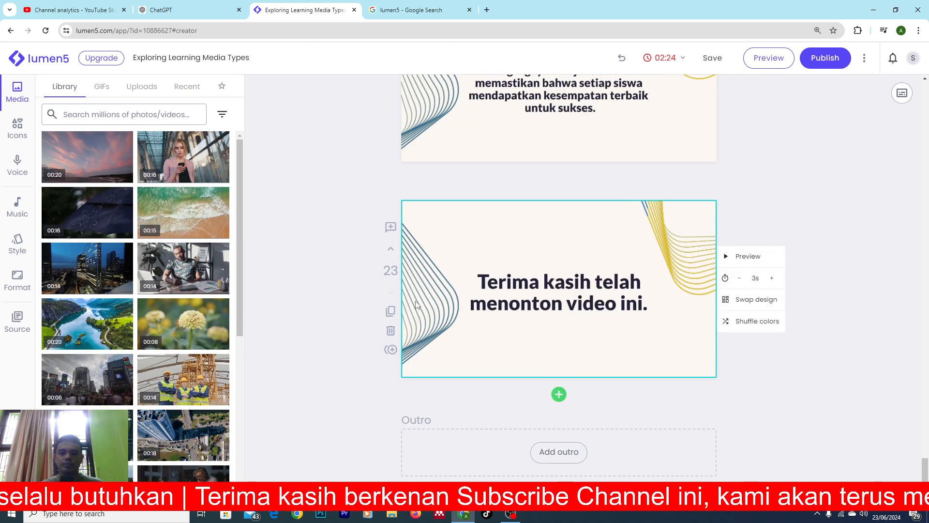
click(391, 330)
click(391, 331)
click(391, 330)
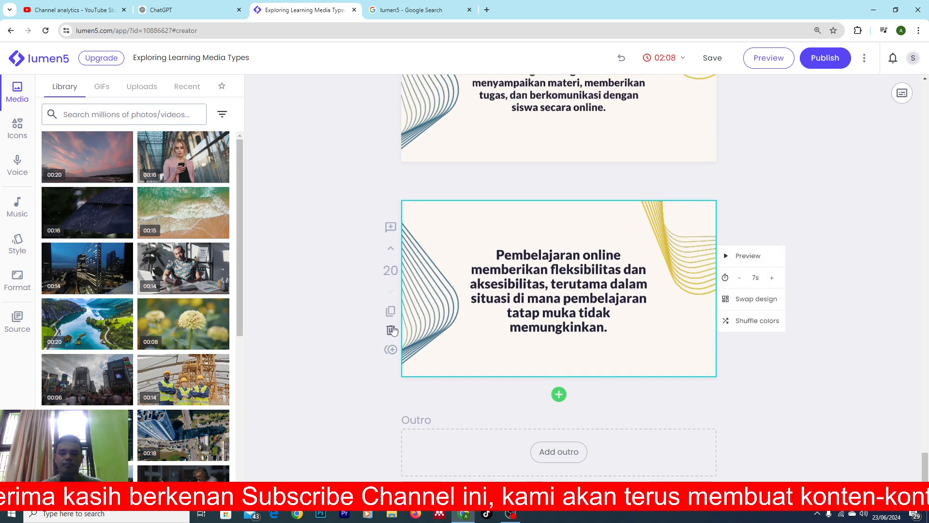
click(390, 330)
click(390, 330)
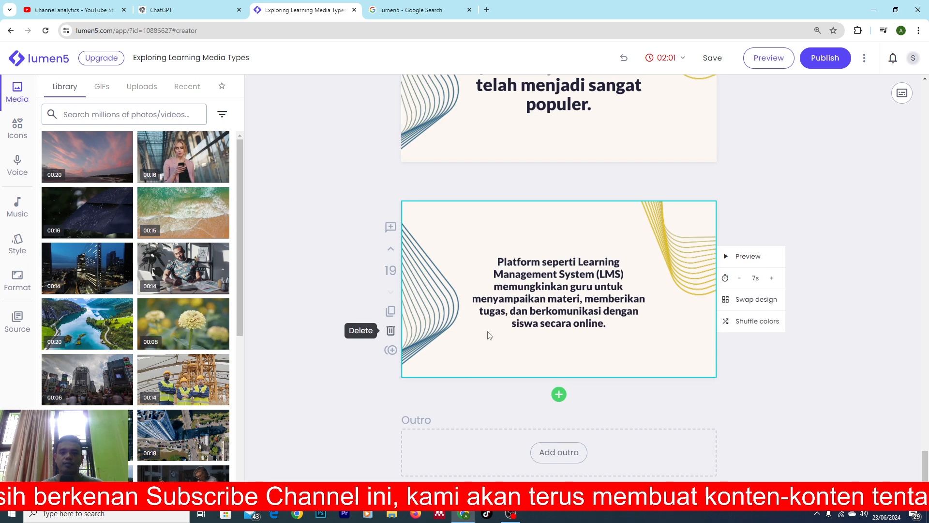
Return to the opening scenes and examine scene 2, selecting all and then part of its text without editing it.
scroll(724, 278, up, 10)
scroll(724, 278, up, 8)
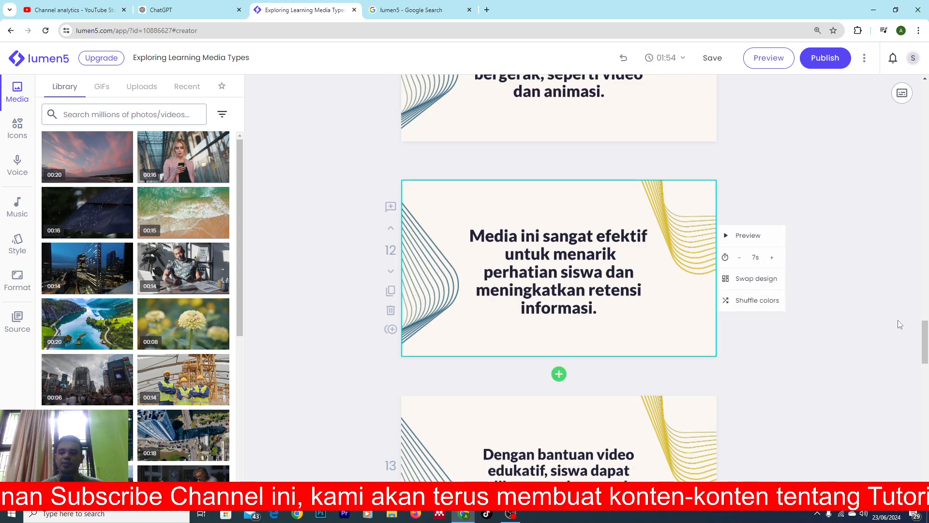
drag(925, 347, 899, 100)
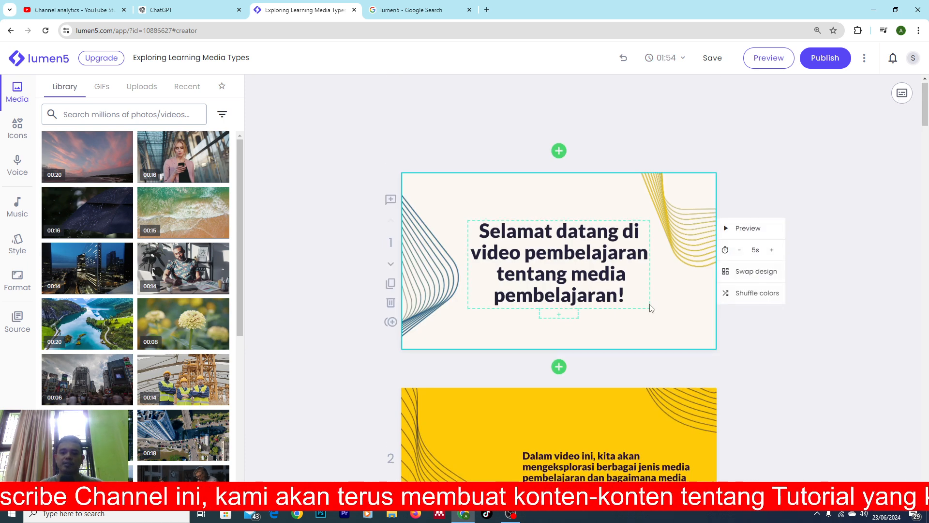
scroll(644, 290, down, 3)
click(585, 339)
scroll(624, 308, down, 1)
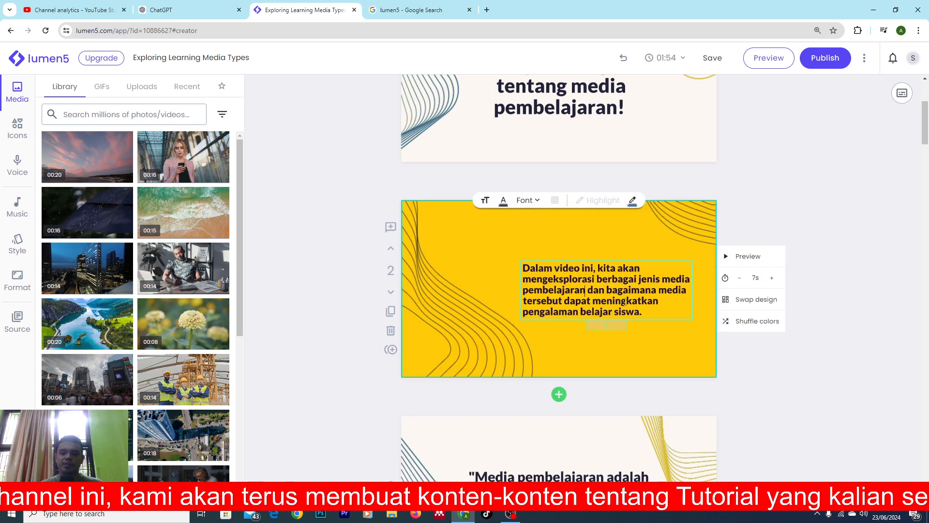
drag(630, 308, 509, 266)
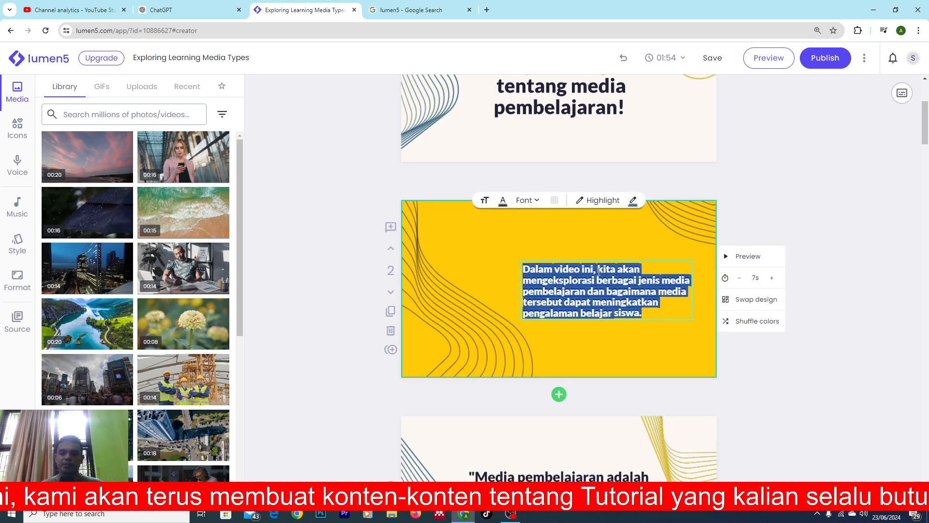
click(596, 289)
drag(641, 292, 597, 286)
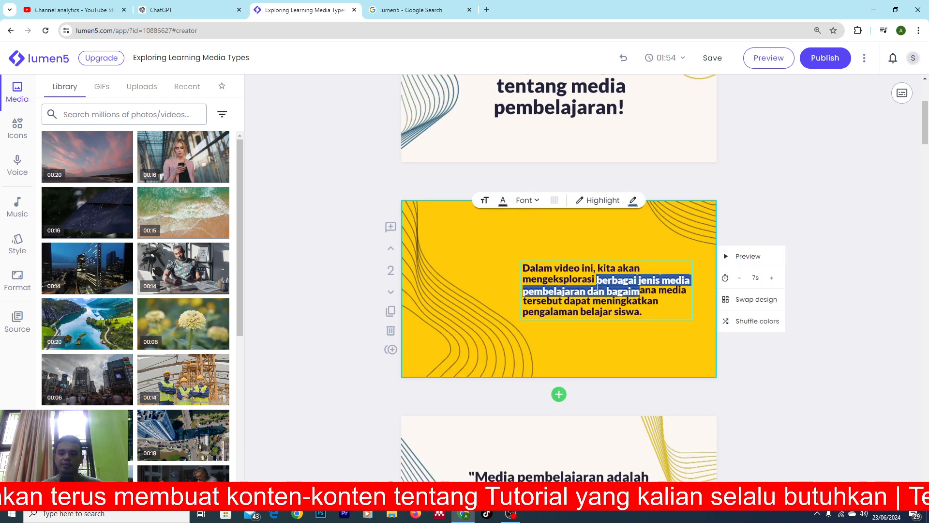
click(756, 377)
Select the text in scene 3 without editing it, look over the scenes down to scene 6, and return to scene 1.
scroll(746, 376, down, 6)
click(513, 218)
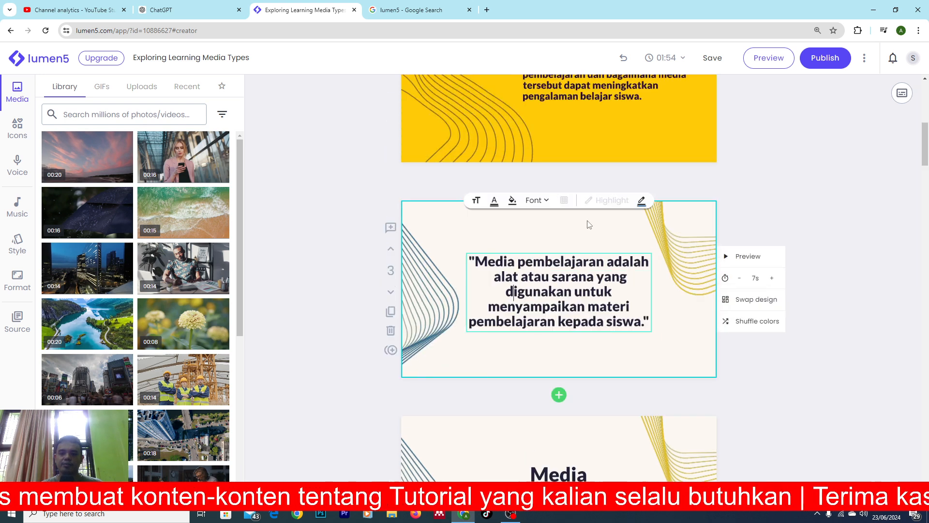
drag(606, 306, 504, 261)
click(812, 228)
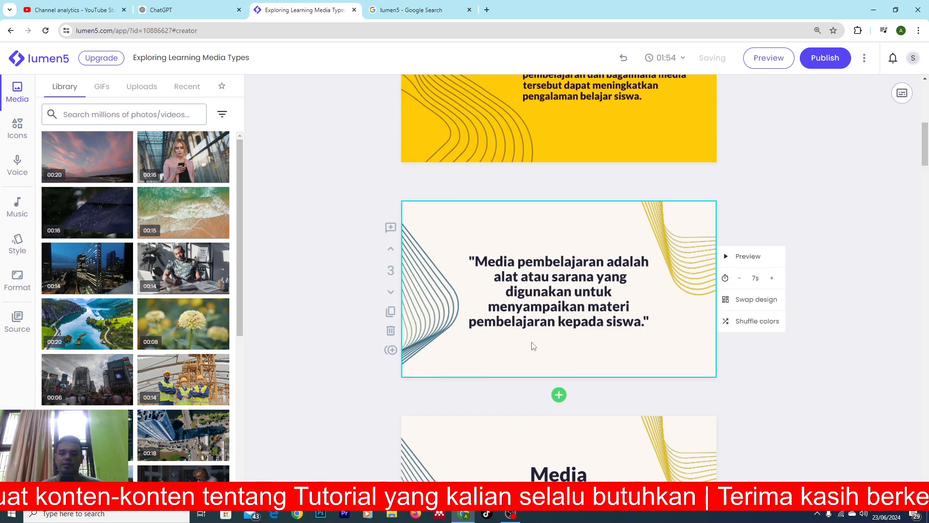
scroll(533, 338, down, 6)
scroll(532, 339, down, 8)
click(531, 339)
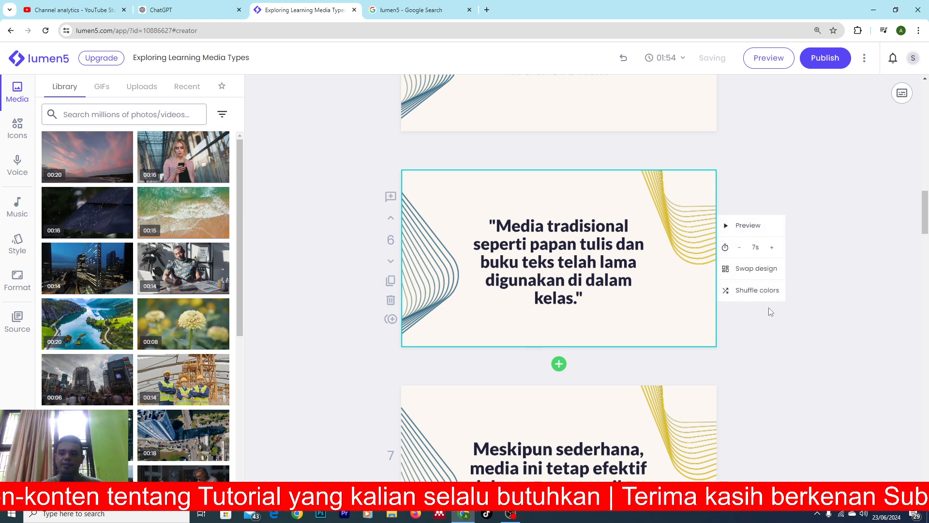
drag(926, 194, 926, 85)
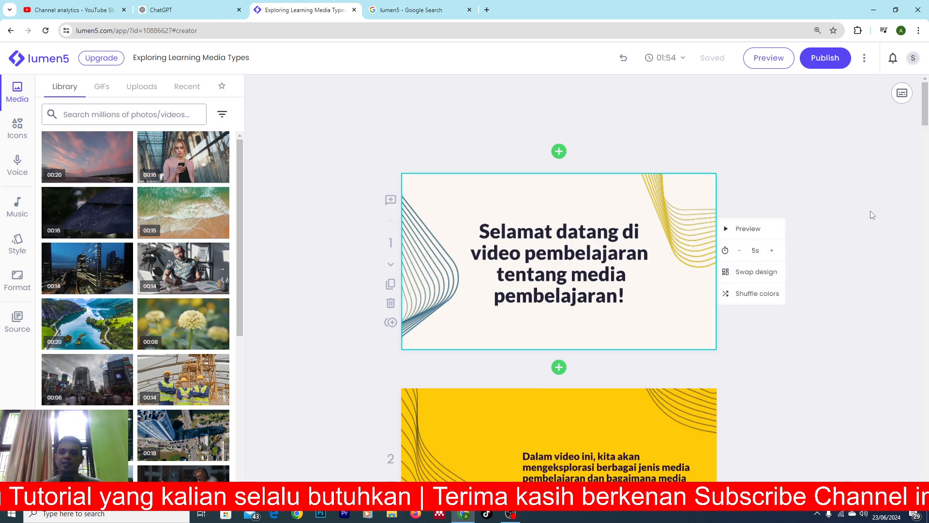
key(ctrl+plus)
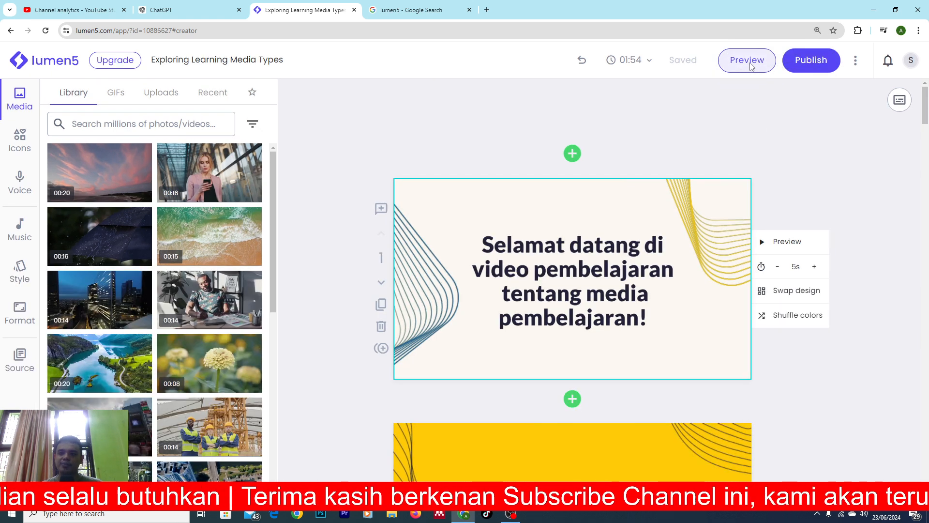
Open the preview of the whole video and play it from the opening scene.
click(746, 60)
click(599, 405)
scroll(616, 364, down, 1)
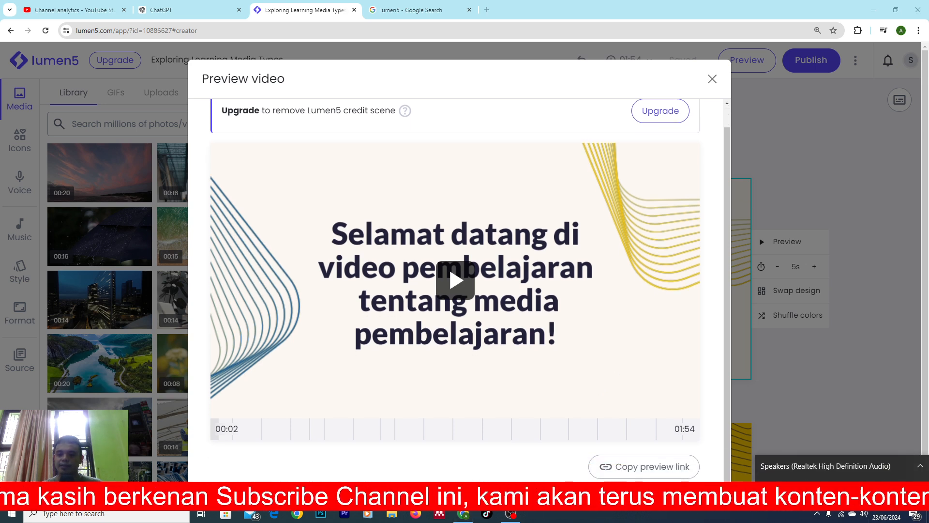
click(458, 286)
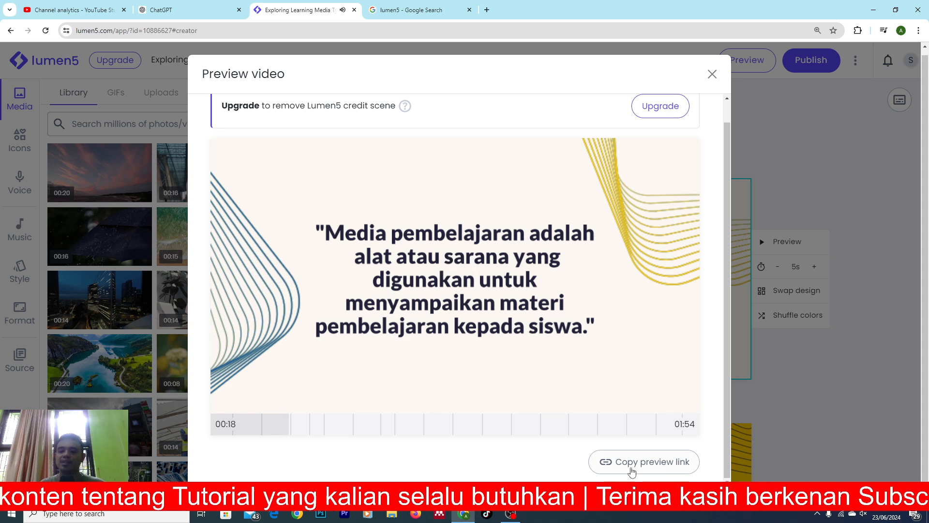
Copy the video's preview link.
key(ctrl+plus)
key(ctrl+plus)
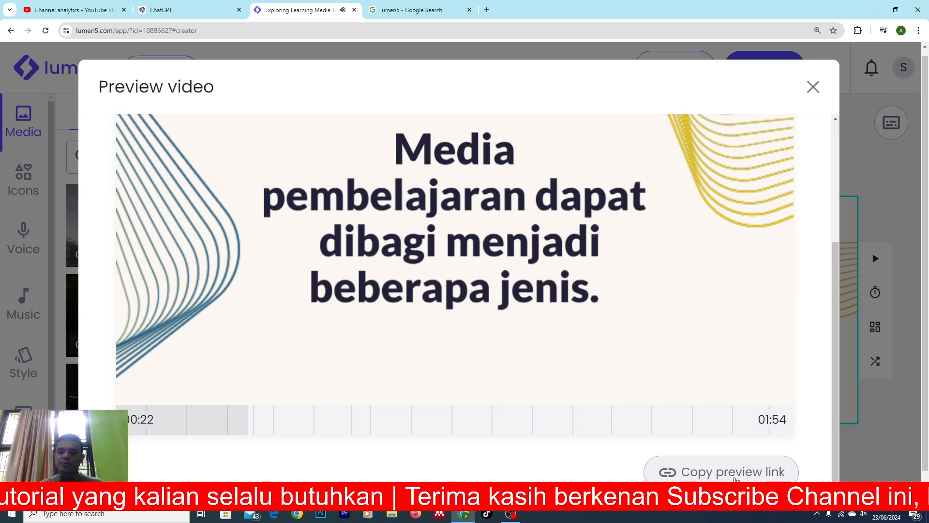
click(735, 474)
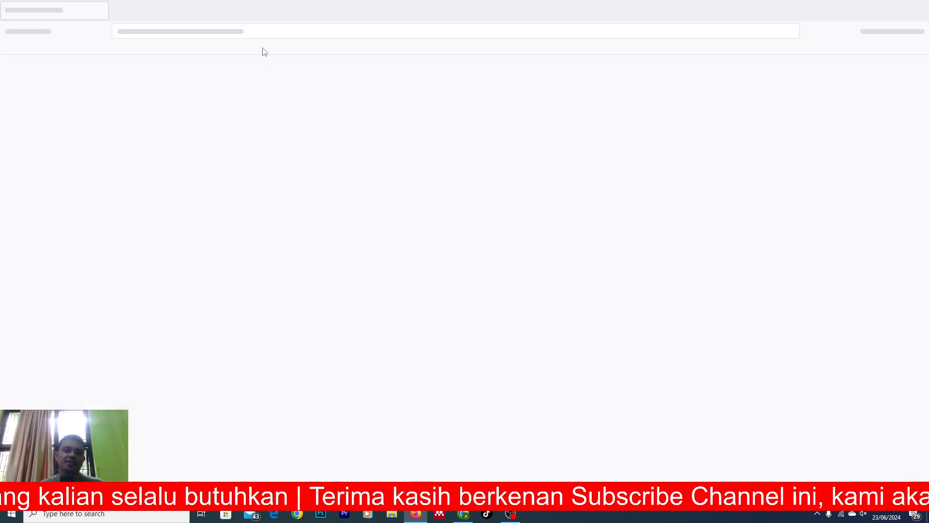
Switch to Firefox, open the copied preview link and play the shared video there.
click(261, 32)
key(ctrl+v)
key(Return)
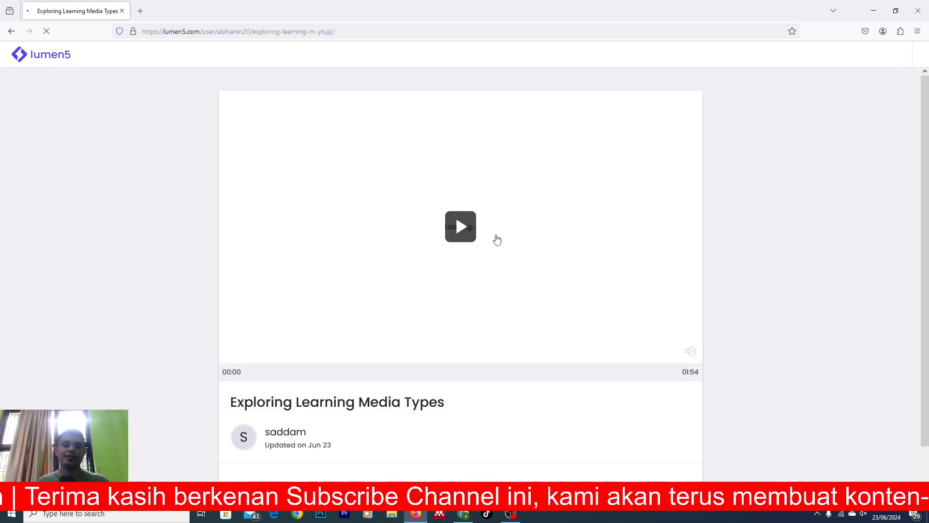
scroll(509, 262, down, 1)
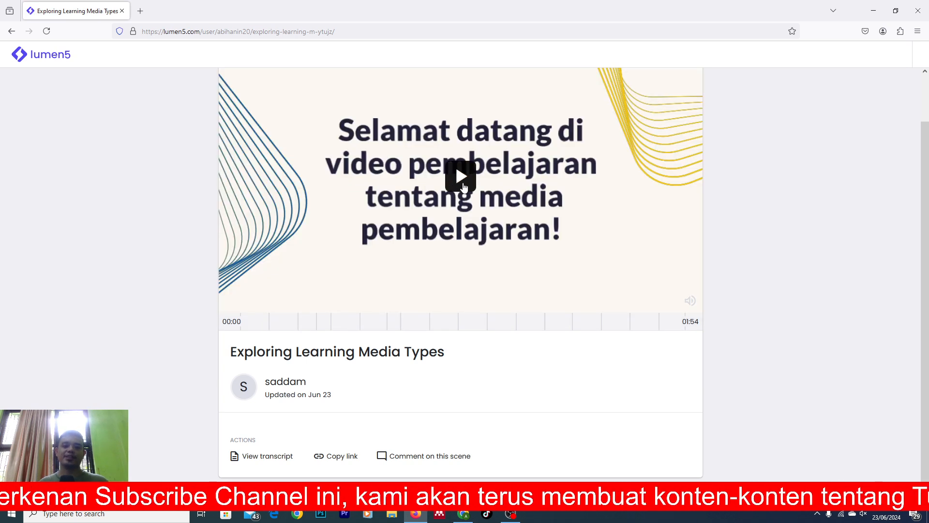
scroll(450, 193, up, 1)
click(462, 227)
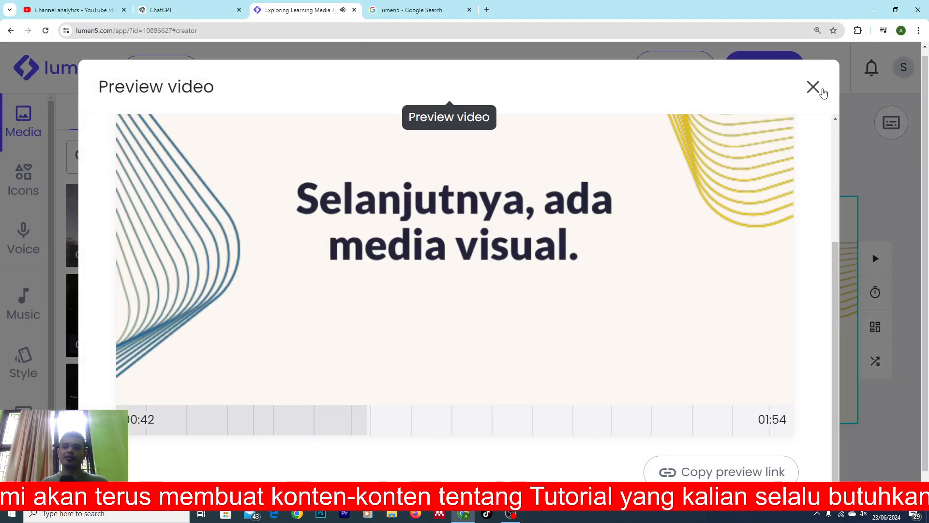
Return to the Lumen5 editor in Chrome, close the video preview and publish the video.
click(814, 92)
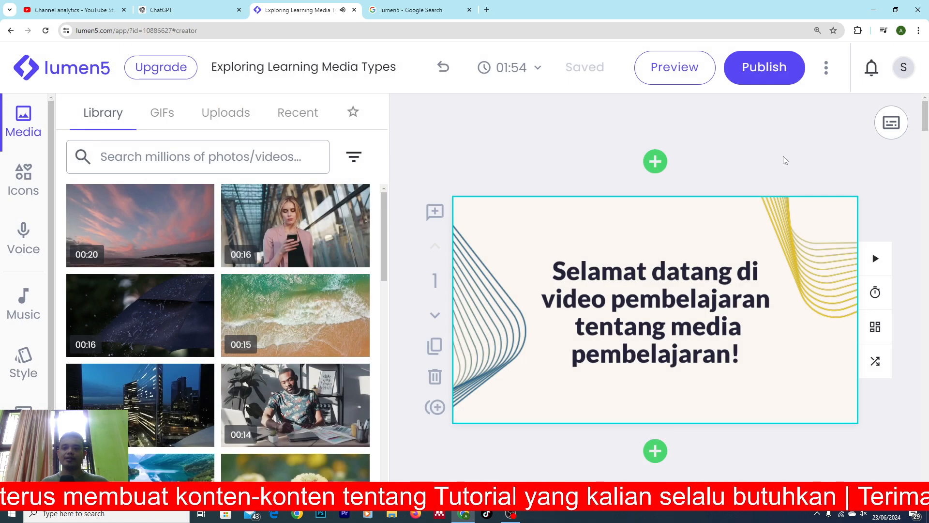
key(ctrl+minus)
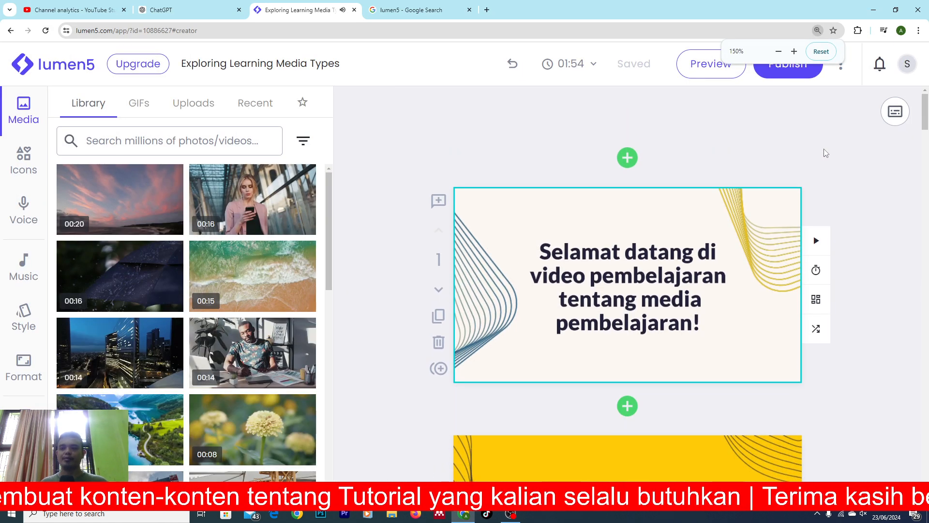
key(ctrl+plus)
key(ctrl+plus)
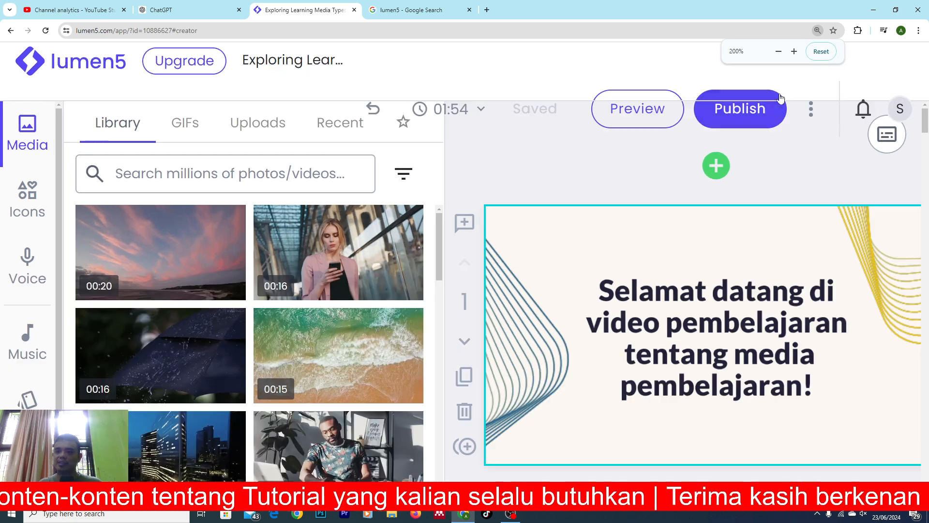
click(741, 112)
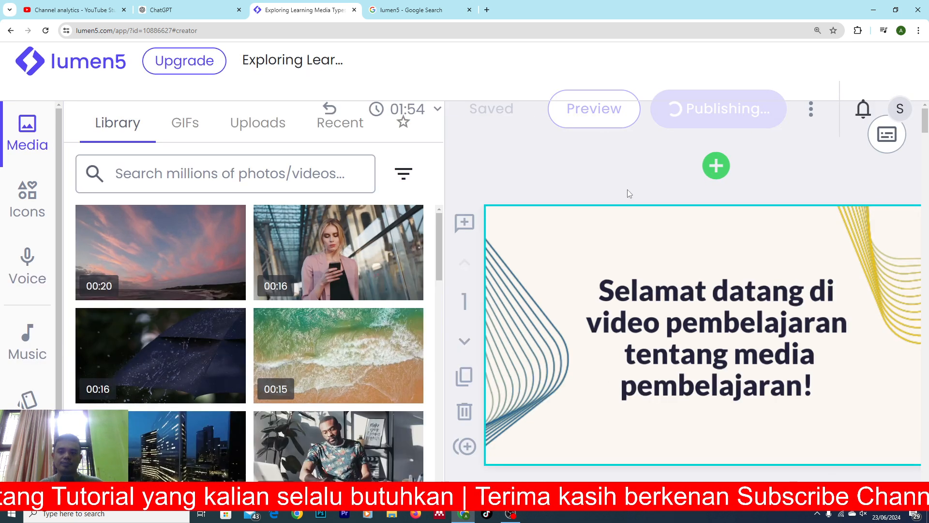
key(ctrl+minus)
key(ctrl+minus)
key(ctrl+minus)
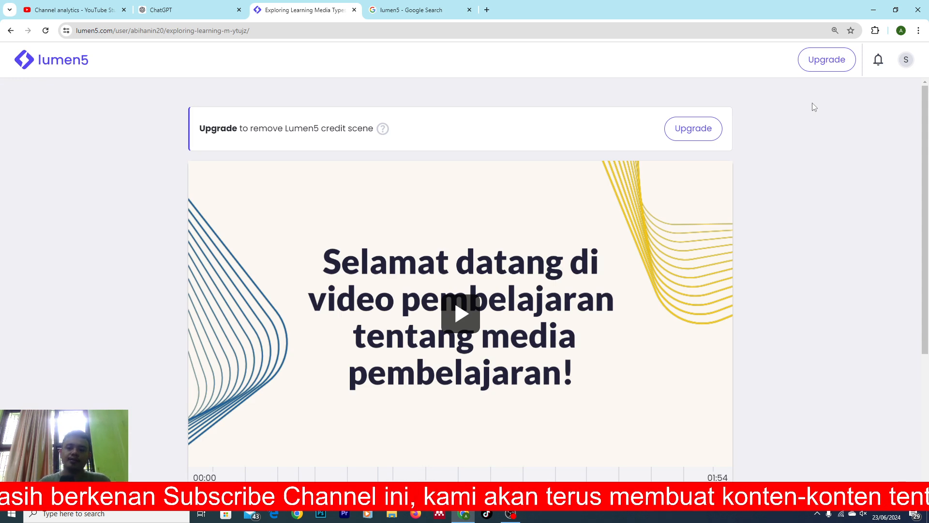
scroll(582, 228, down, 5)
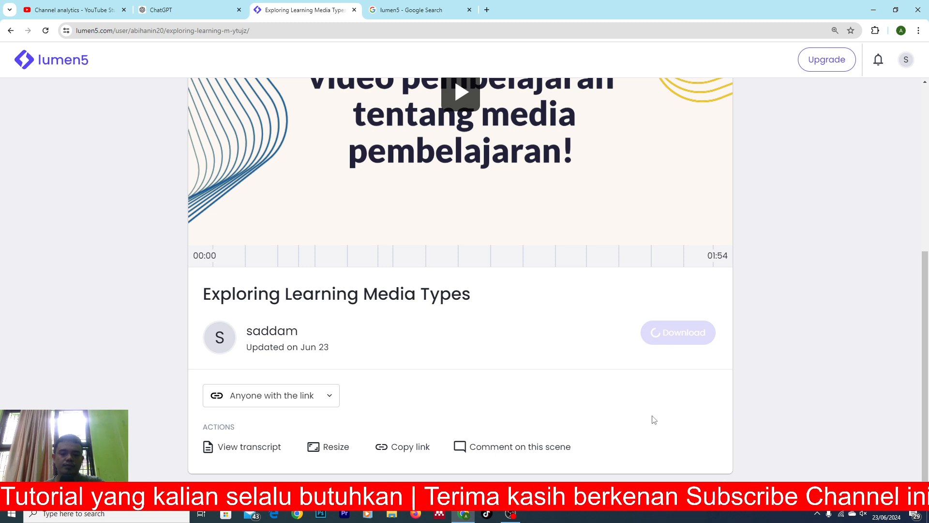
click(514, 517)
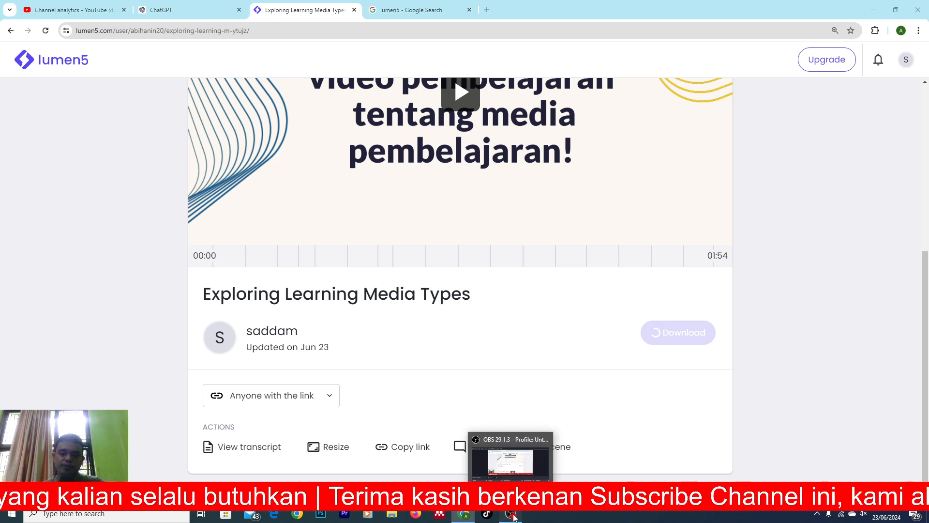
click(826, 289)
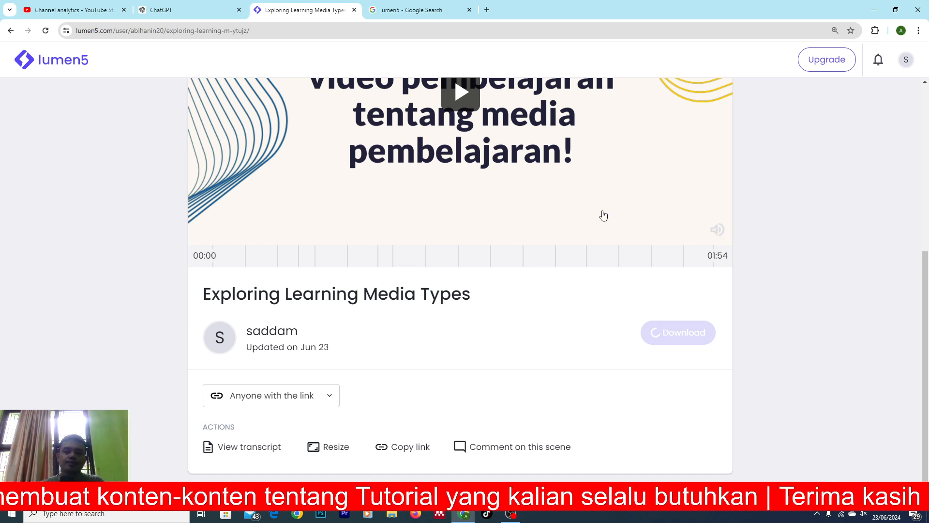
Download the published video and show the browser's recent download history.
scroll(593, 216, up, 1)
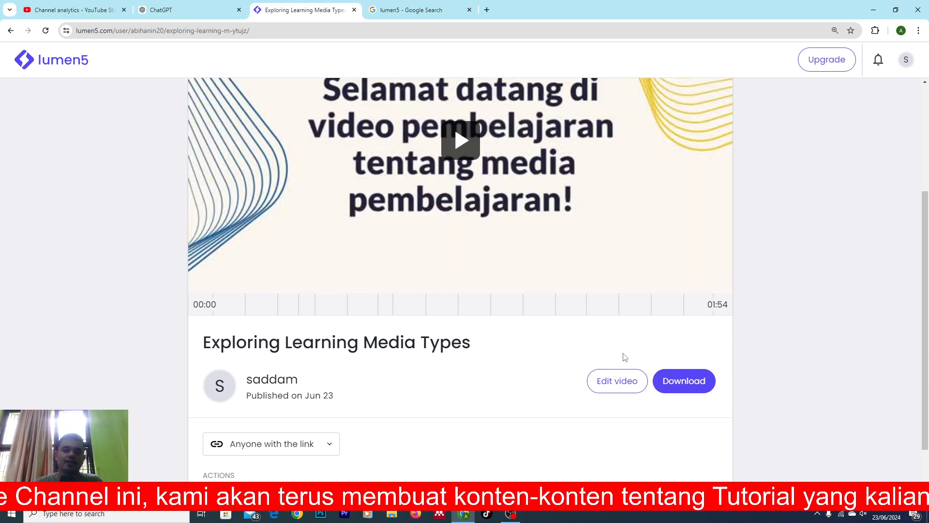
click(699, 388)
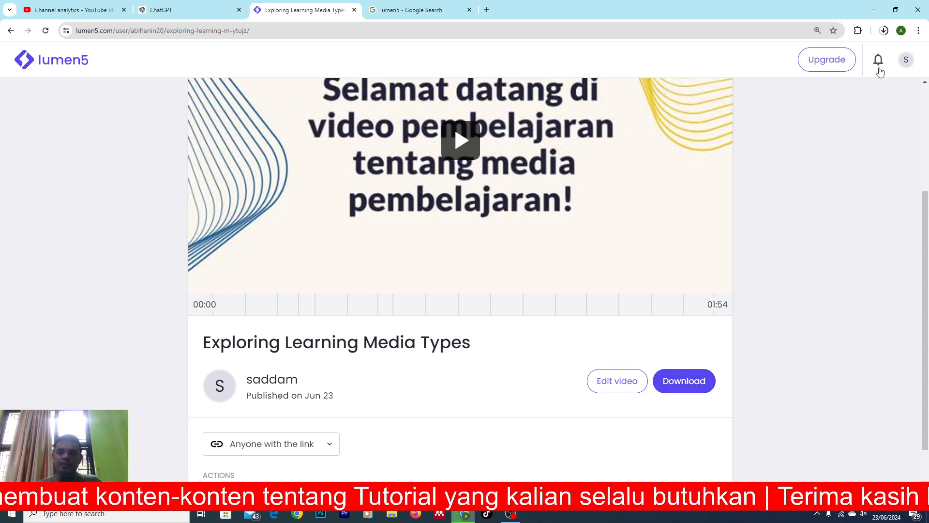
click(884, 31)
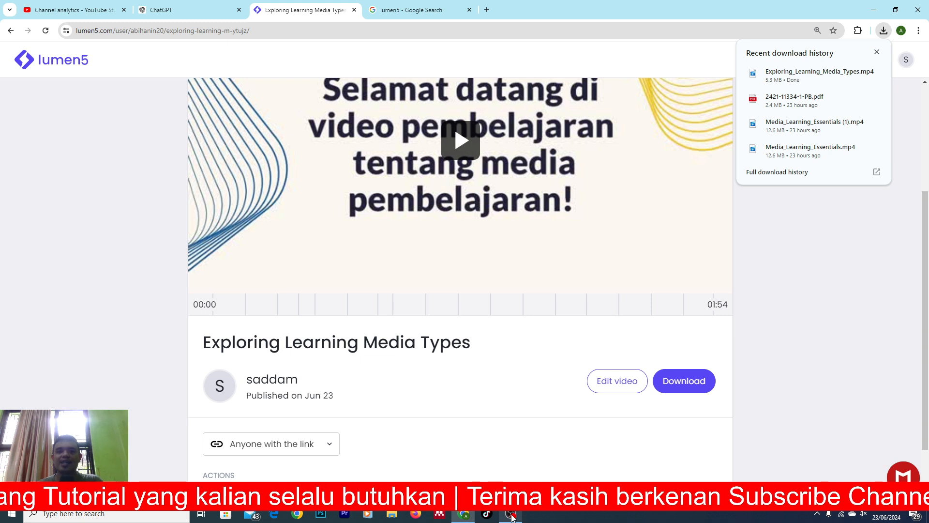
mouse_move(513, 517)
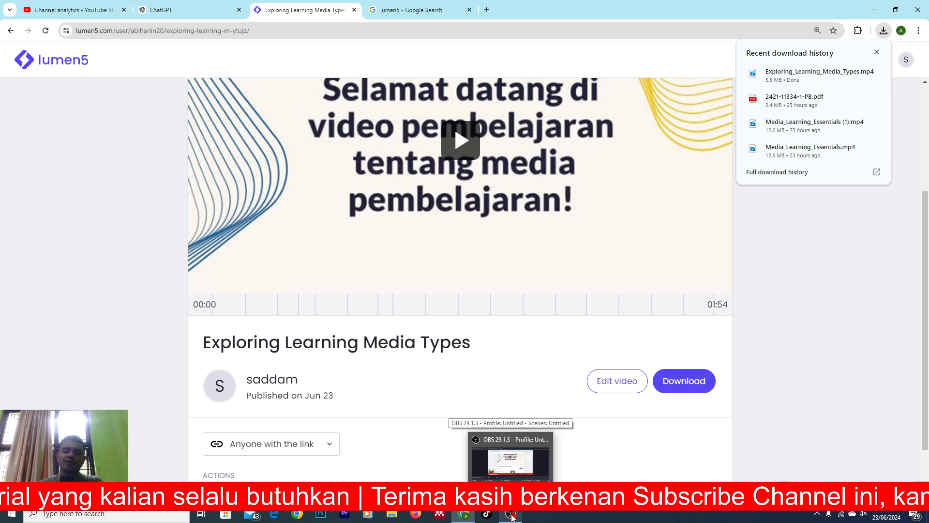